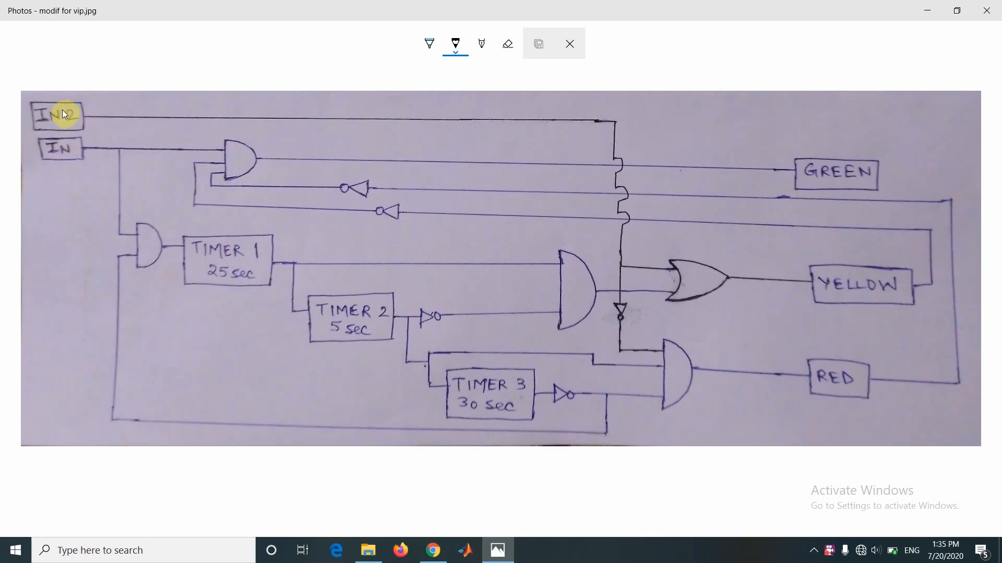
# Handwrite 1 at IN, 0 at IN 2, 0 at the OR gate's upper input and 1 at the red AND gate's top input.
pyautogui.moveTo(91, 135); pyautogui.dragTo(94, 144)
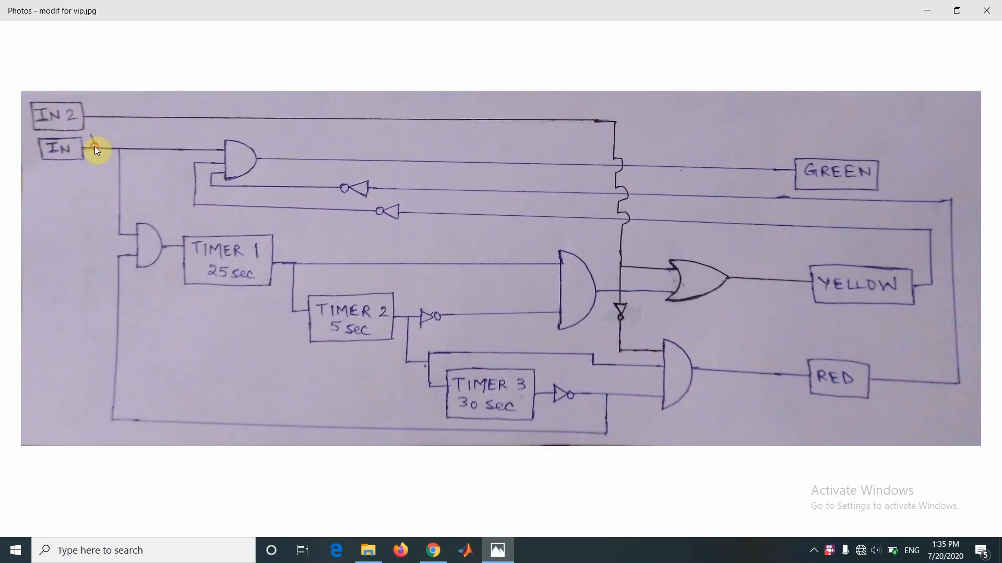
pyautogui.moveTo(95, 104); pyautogui.dragTo(99, 113)
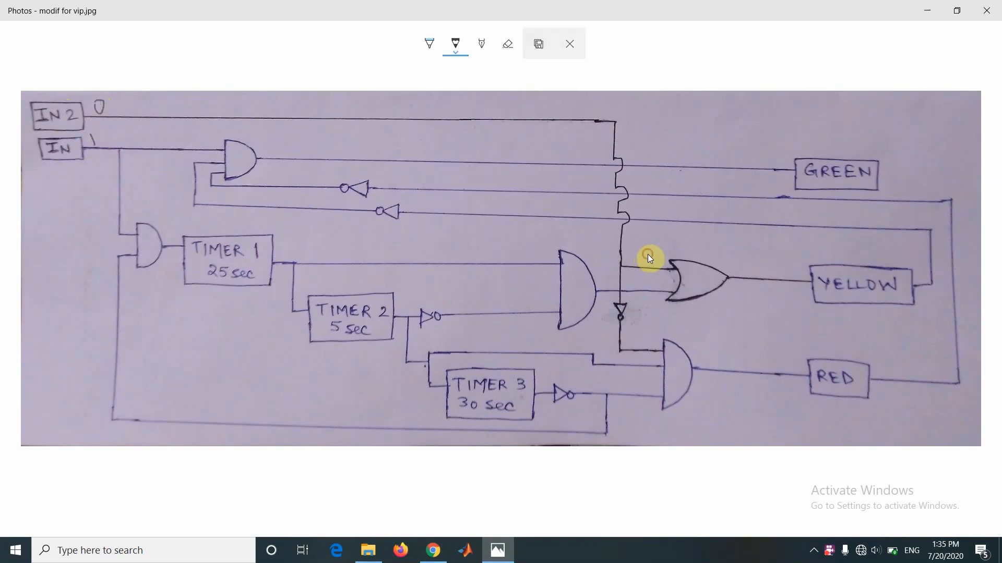
pyautogui.moveTo(647, 254); pyautogui.dragTo(649, 261)
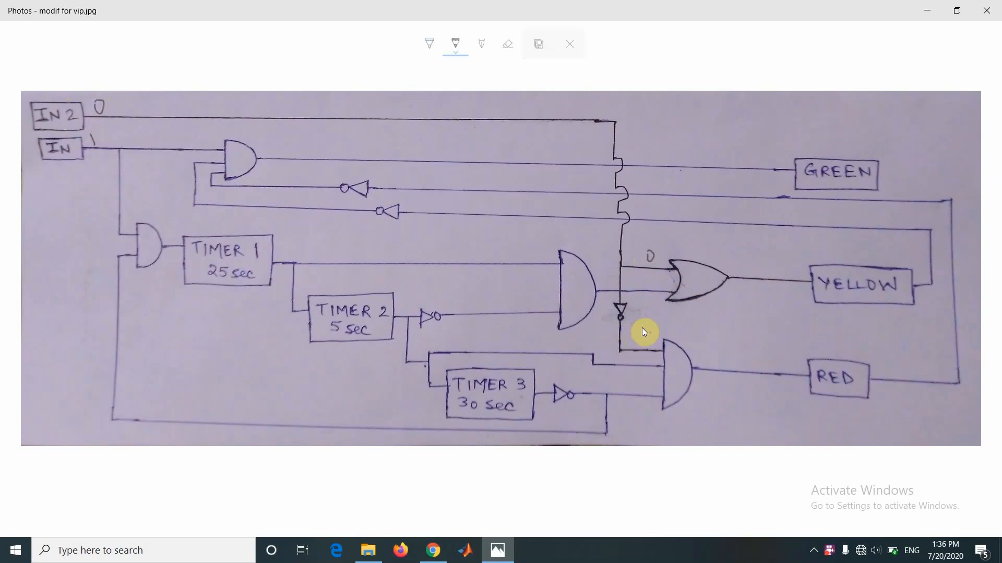
pyautogui.moveTo(650, 335); pyautogui.dragTo(650, 343)
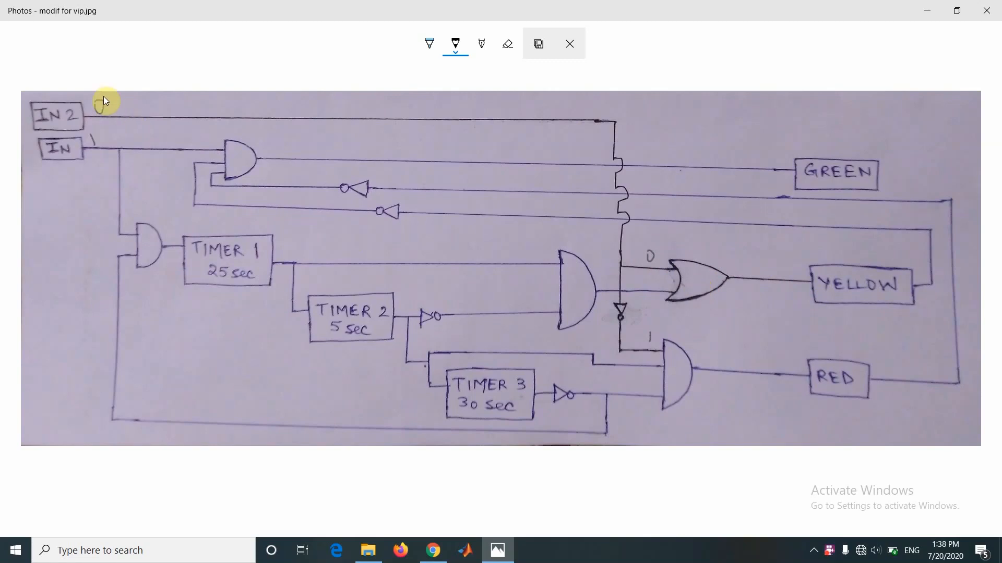
# Erase the handwritten values at IN 2, the OR gate and the red AND gate, and write 1 at IN 2.
pyautogui.click(504, 51)
pyautogui.moveTo(109, 114); pyautogui.dragTo(100, 108)
pyautogui.click(455, 42)
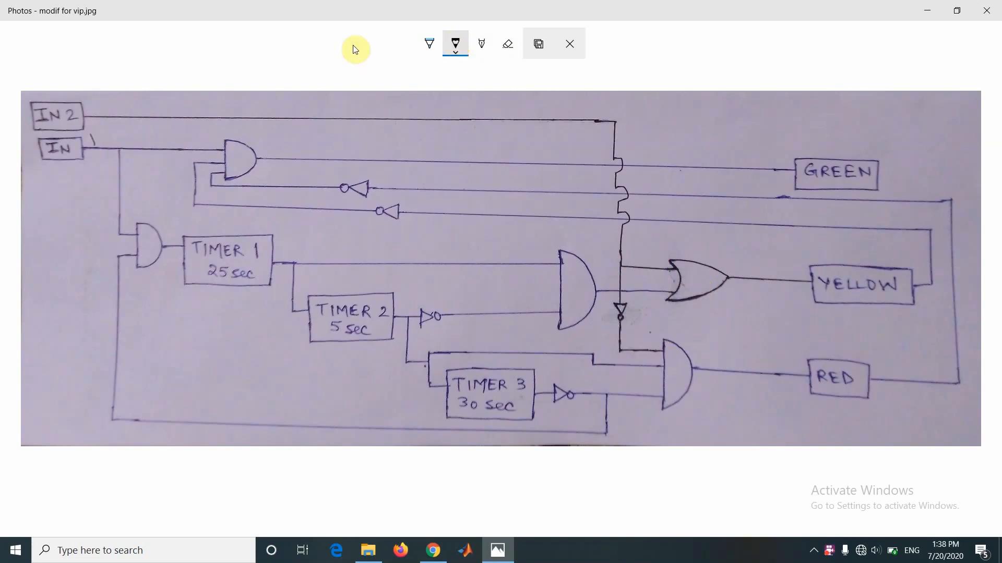
pyautogui.moveTo(94, 103); pyautogui.dragTo(93, 109)
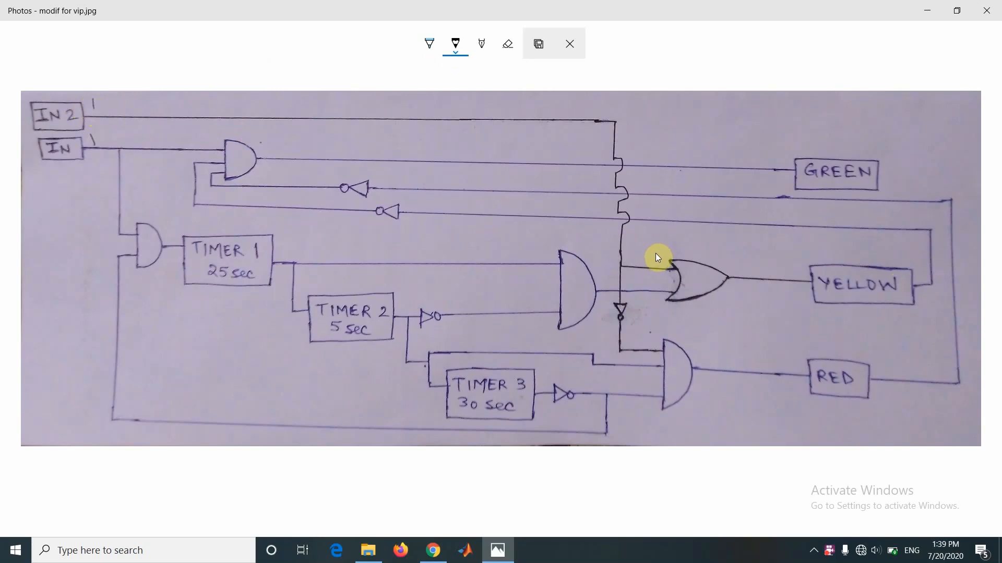
# Write 1 at the OR gate's upper input, at its output and beside the YELLOW output box.
pyautogui.moveTo(656, 253); pyautogui.dragTo(653, 262)
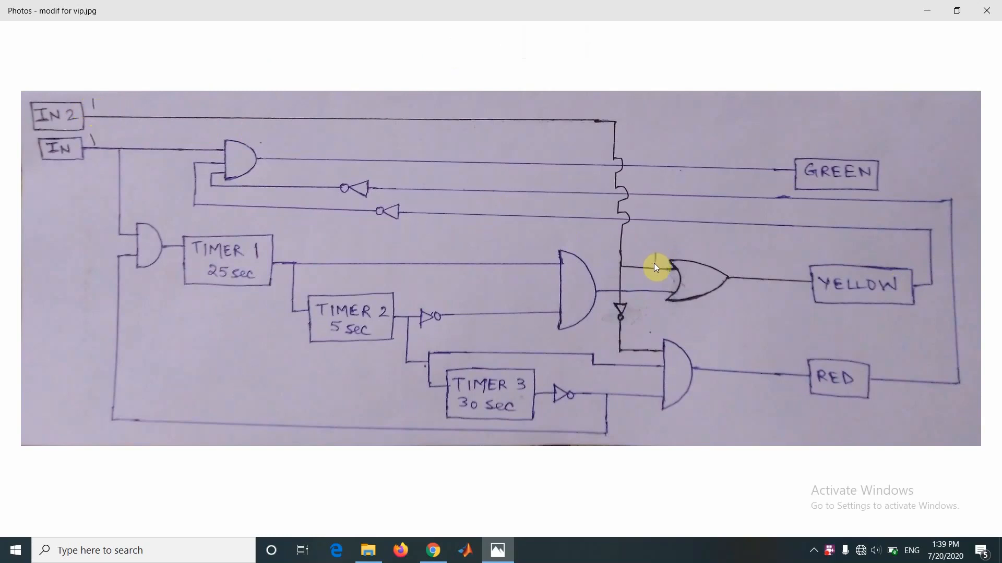
pyautogui.click(734, 261)
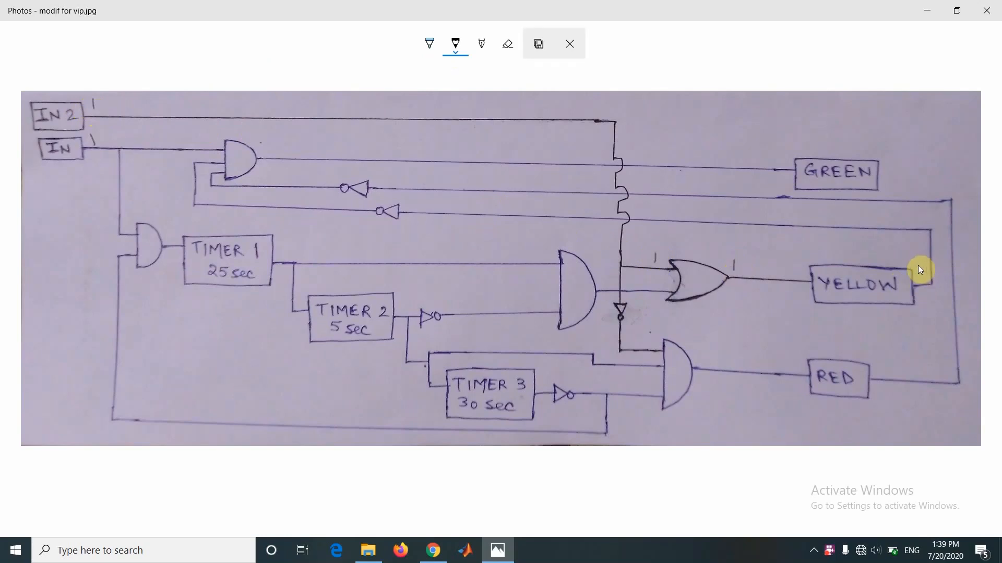
pyautogui.moveTo(918, 266); pyautogui.dragTo(918, 279)
# Write 0 at the lower feedback inverter's output, the green AND gate's input and output, and the GREEN box.
pyautogui.moveTo(367, 217); pyautogui.dragTo(367, 216)
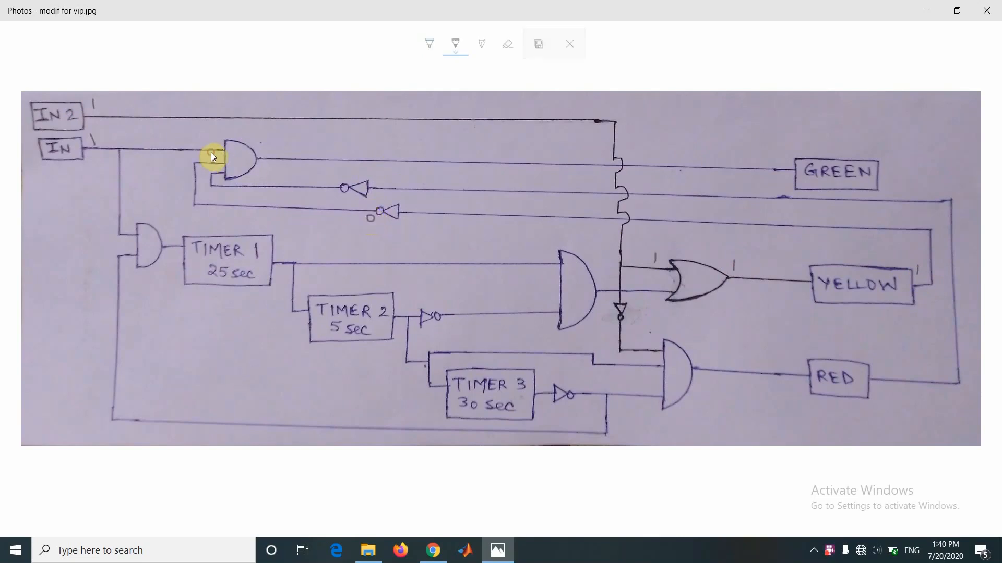
pyautogui.moveTo(214, 157); pyautogui.dragTo(266, 146)
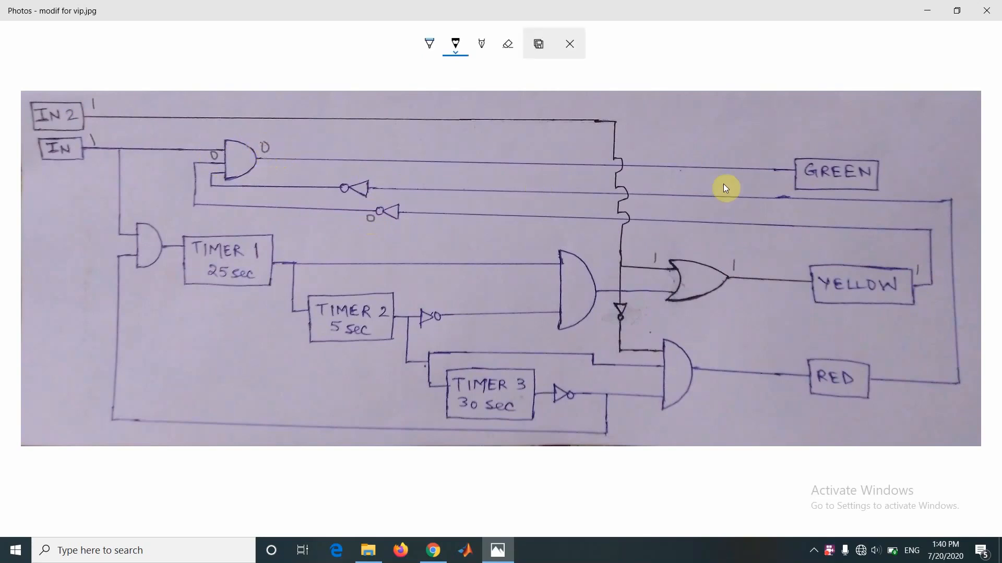
pyautogui.moveTo(881, 168)
pyautogui.mouseDown()
pyautogui.moveTo(886, 177)
pyautogui.moveTo(882, 170)
pyautogui.mouseUp()
# Write 0 at the IN 2 inverter's output, the red AND gate's top input and output, and the RED box, redoing the malformed digit.
pyautogui.moveTo(627, 325); pyautogui.dragTo(648, 335)
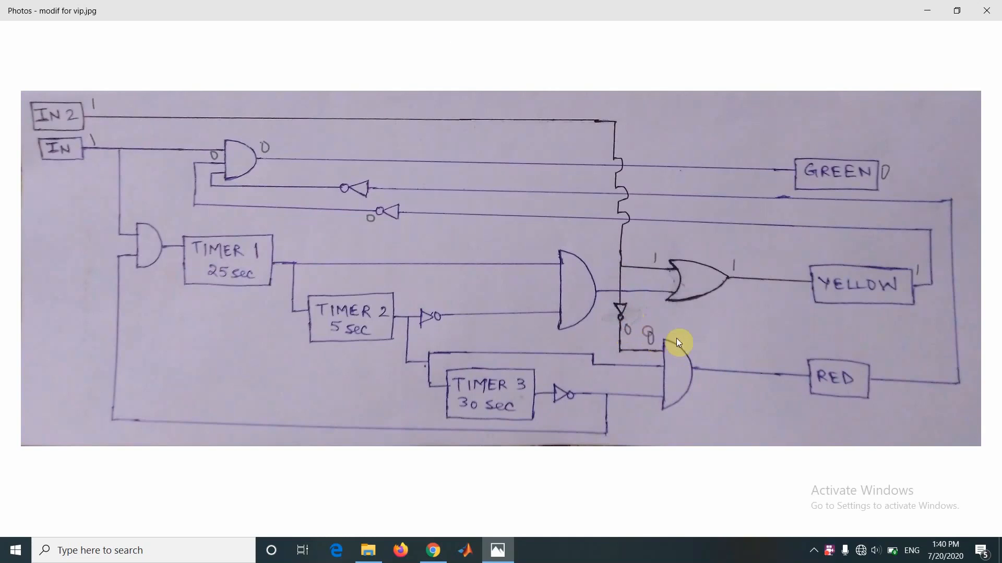
pyautogui.hotkey('ctrl', 'z')
pyautogui.moveTo(700, 355); pyautogui.dragTo(700, 361)
pyautogui.hotkey('ctrl', 'z')
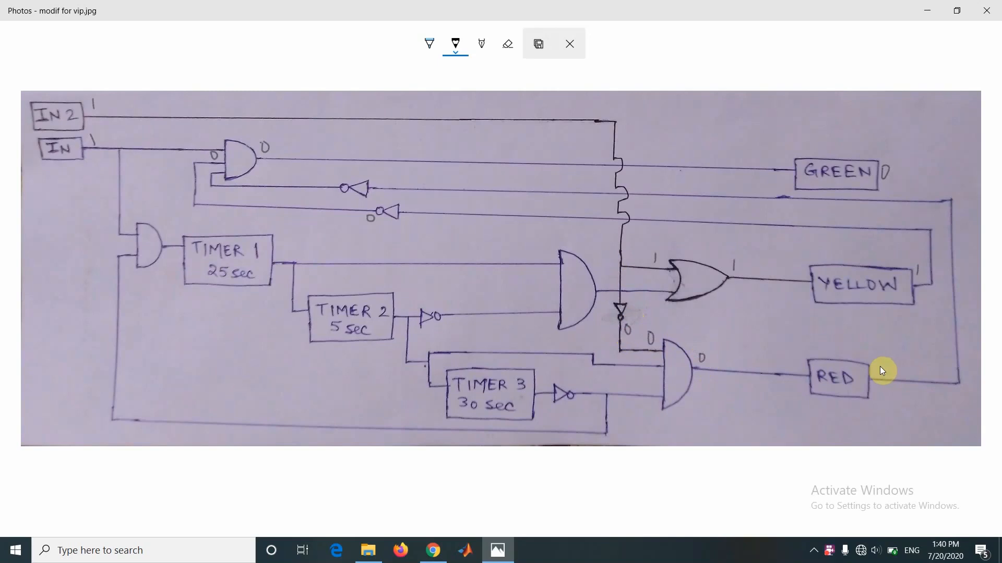
pyautogui.moveTo(880, 367); pyautogui.dragTo(880, 372)
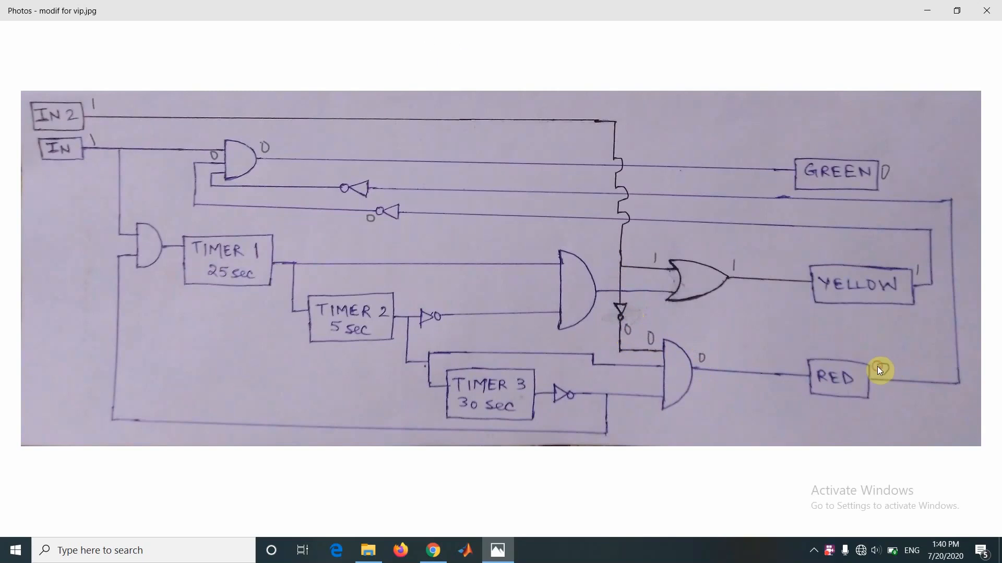
pyautogui.hotkey('ctrl', 'z')
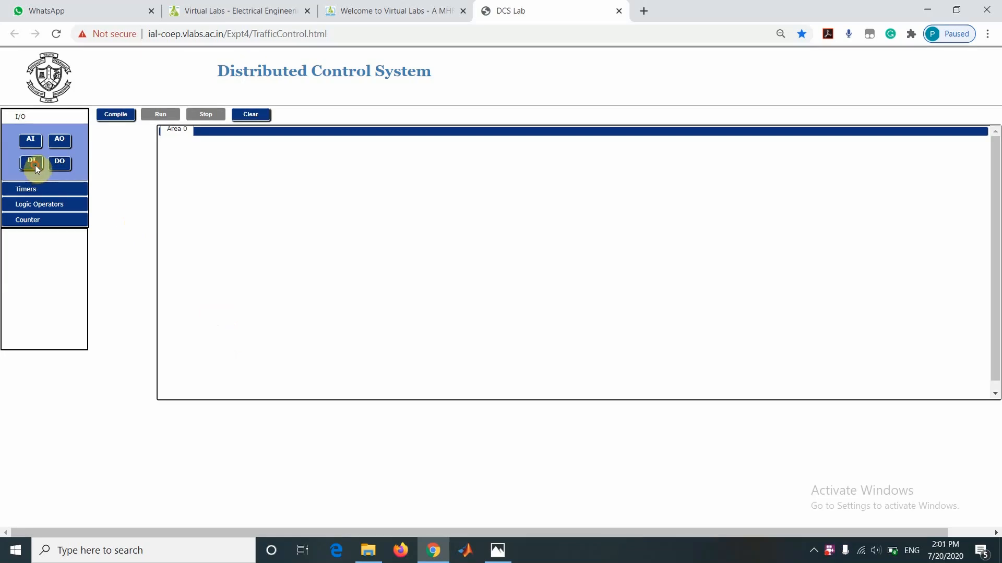
# Place two DI blocks stacked along the left edge of Area 0 and three DO blocks stacked along its right edge.
pyautogui.moveTo(36, 165); pyautogui.dragTo(186, 192)
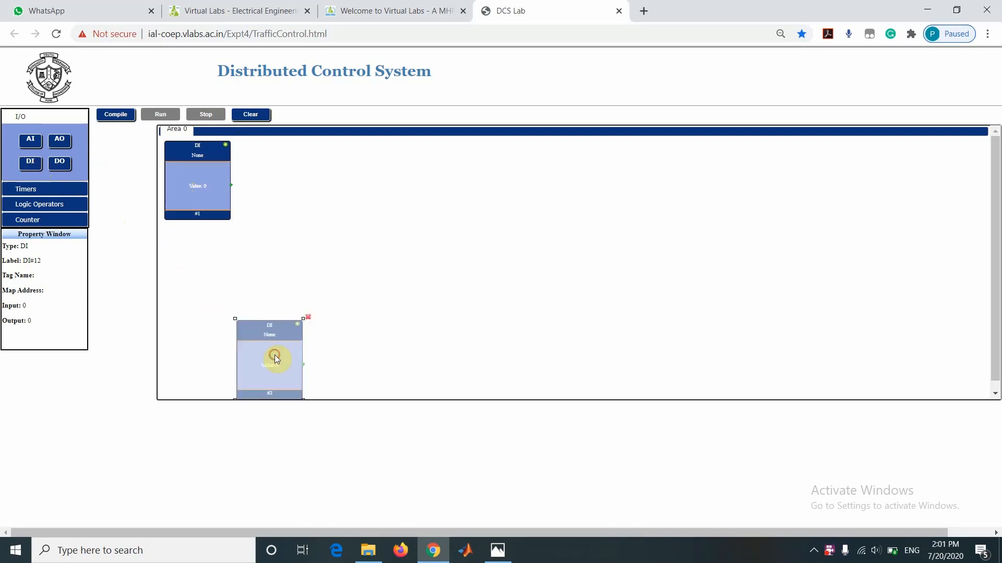
pyautogui.moveTo(275, 355); pyautogui.dragTo(204, 268)
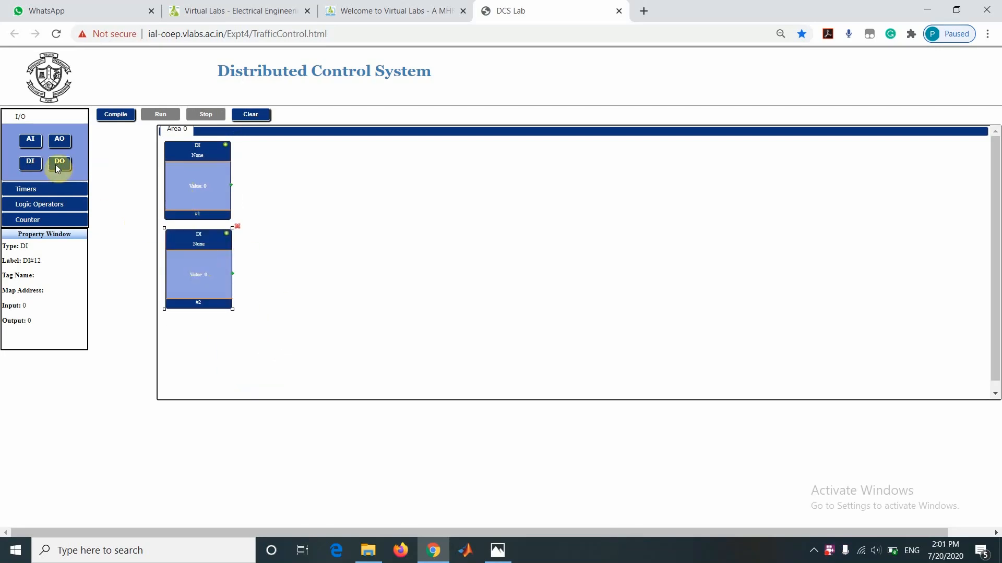
pyautogui.moveTo(58, 164); pyautogui.dragTo(436, 254)
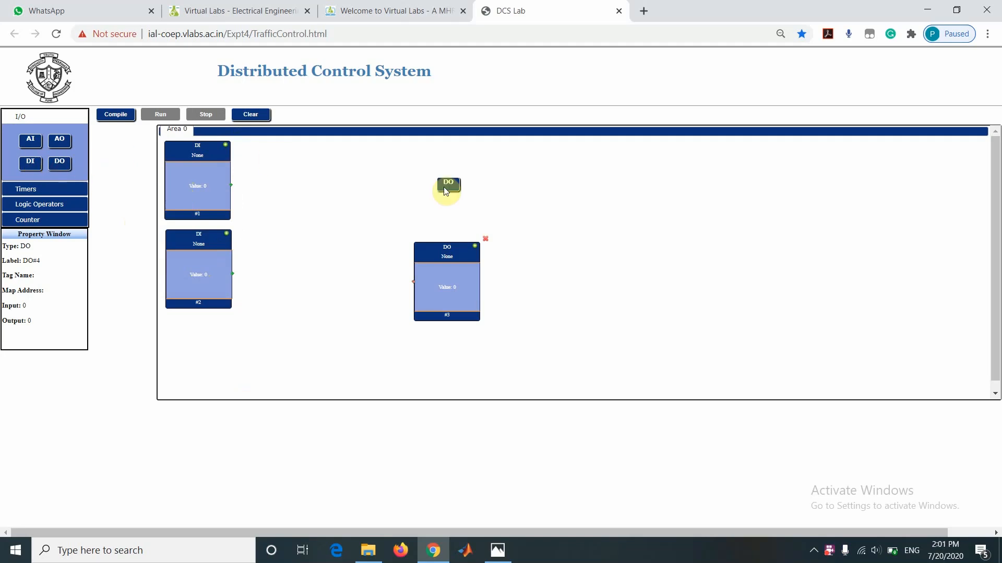
pyautogui.moveTo(443, 186); pyautogui.dragTo(533, 256)
pyautogui.moveTo(67, 162); pyautogui.dragTo(553, 229)
pyautogui.moveTo(632, 320); pyautogui.dragTo(951, 183)
pyautogui.moveTo(521, 296); pyautogui.dragTo(926, 277)
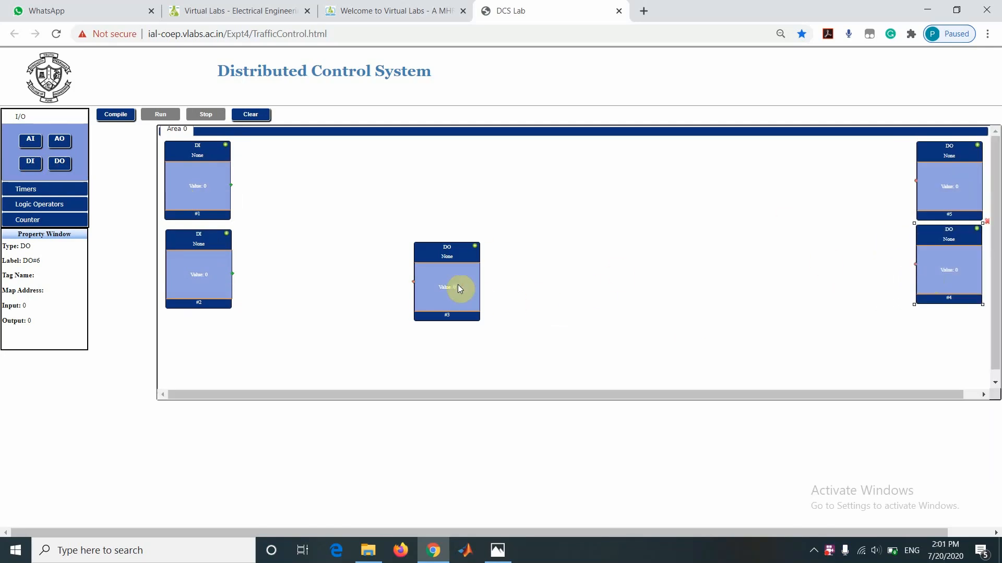
pyautogui.moveTo(458, 286); pyautogui.dragTo(962, 347)
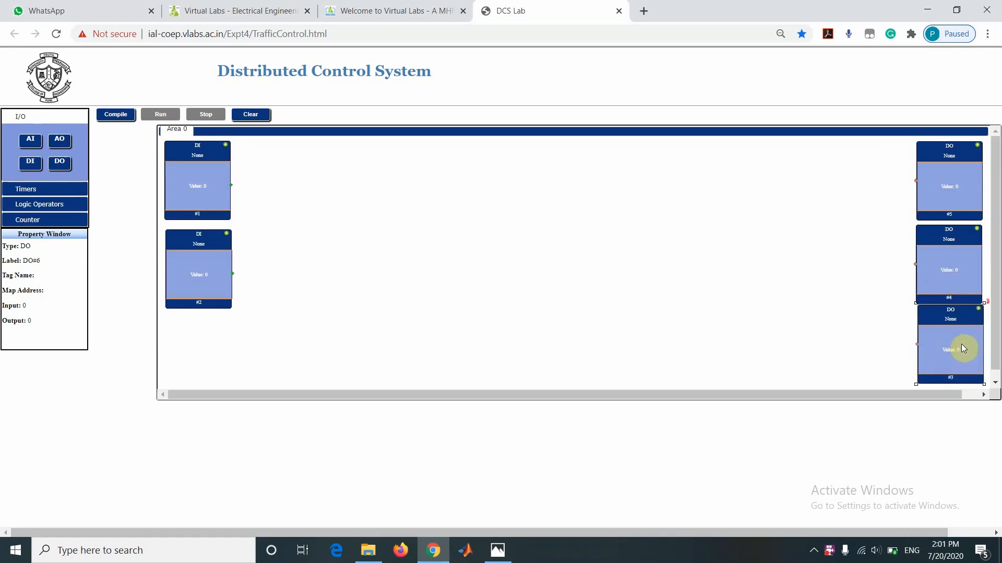
pyautogui.moveTo(949, 280); pyautogui.dragTo(948, 278)
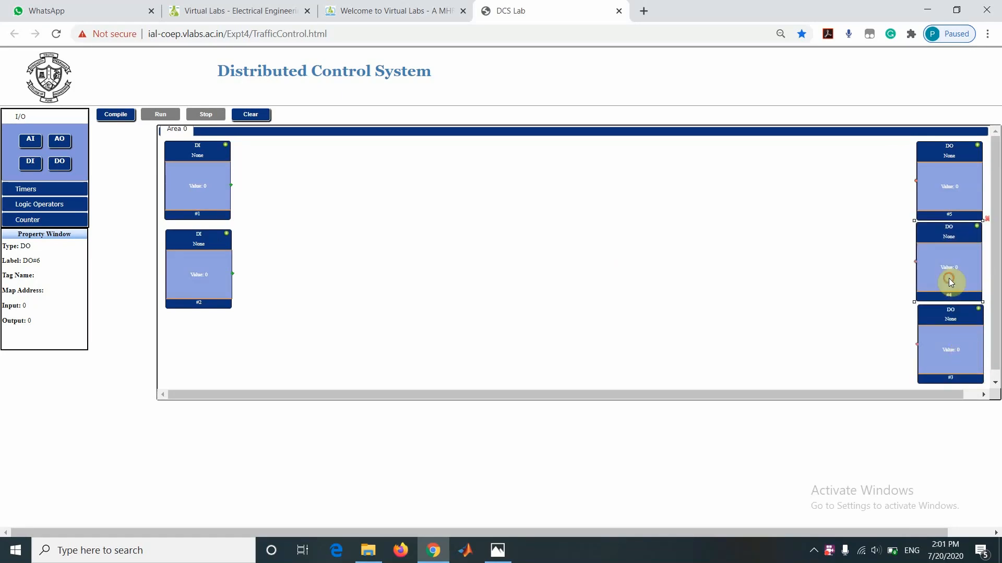
# Configure DI block #1 with the description "system input".
pyautogui.rightClick(211, 189)
pyautogui.click(223, 198)
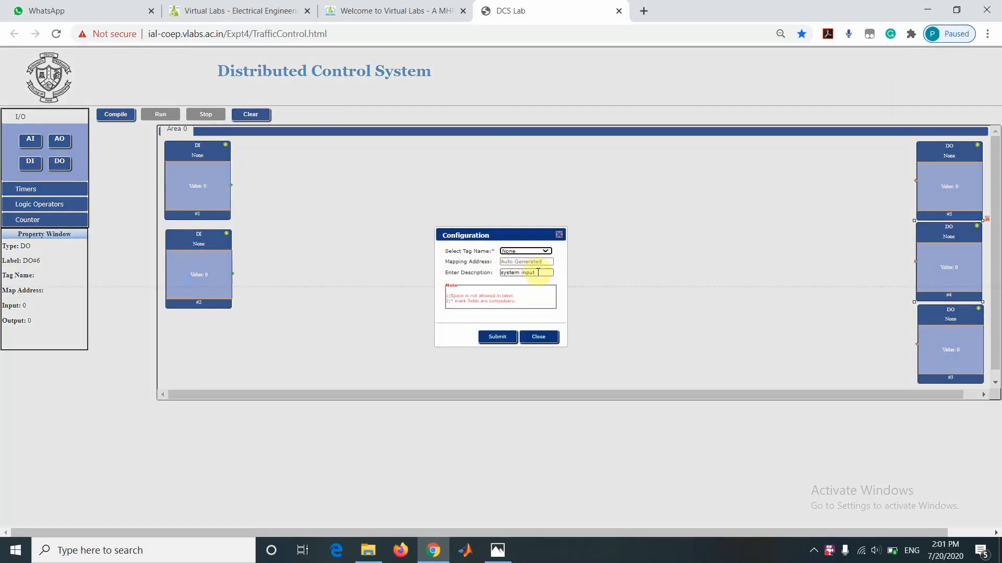
pyautogui.click(504, 337)
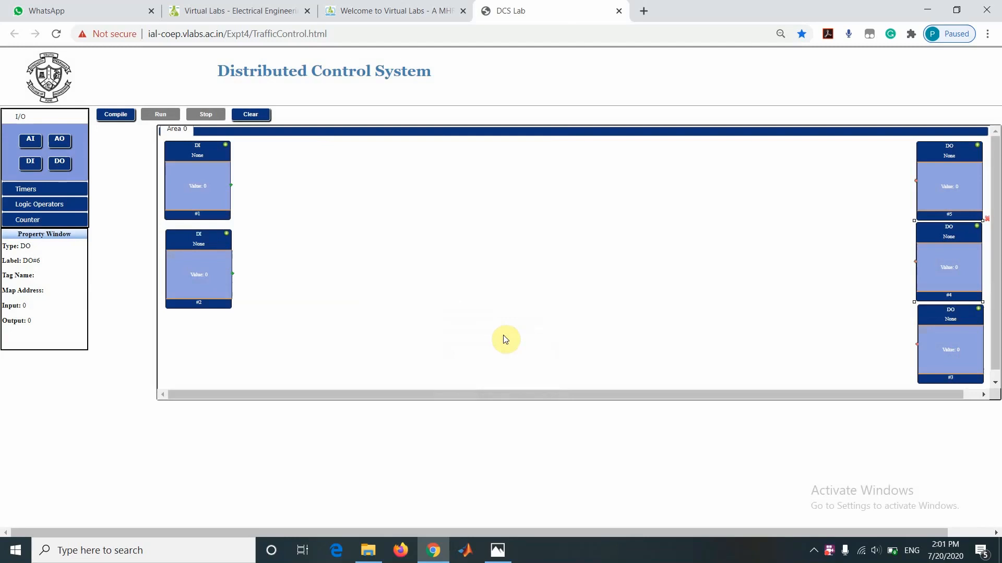
# Configure DI block #2 with the description "vip arrival signal".
pyautogui.rightClick(193, 268)
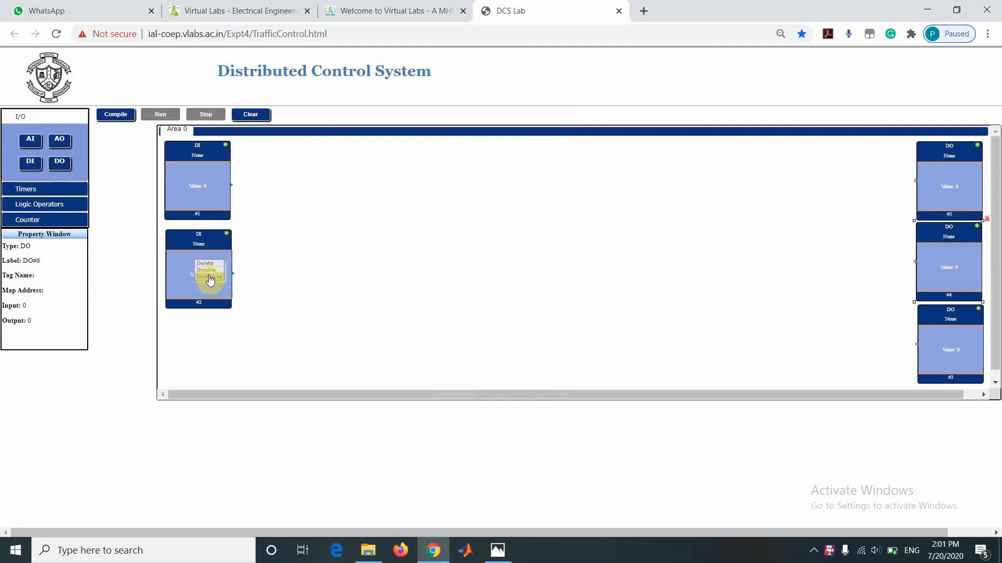
pyautogui.click(209, 277)
pyautogui.click(540, 273)
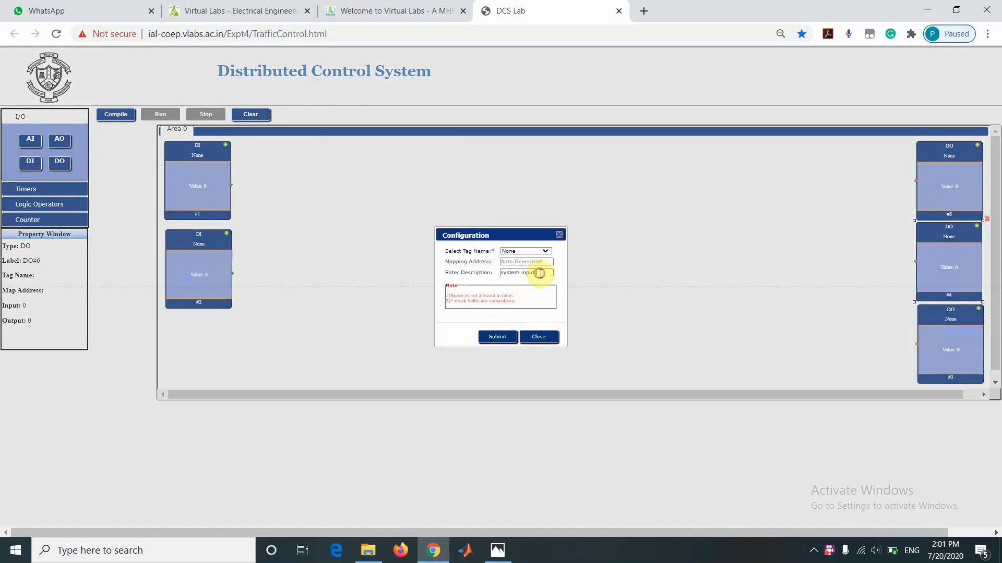
pyautogui.hotkey('ctrl', 'BackSpace')
pyautogui.hotkey('ctrl', 'BackSpace')
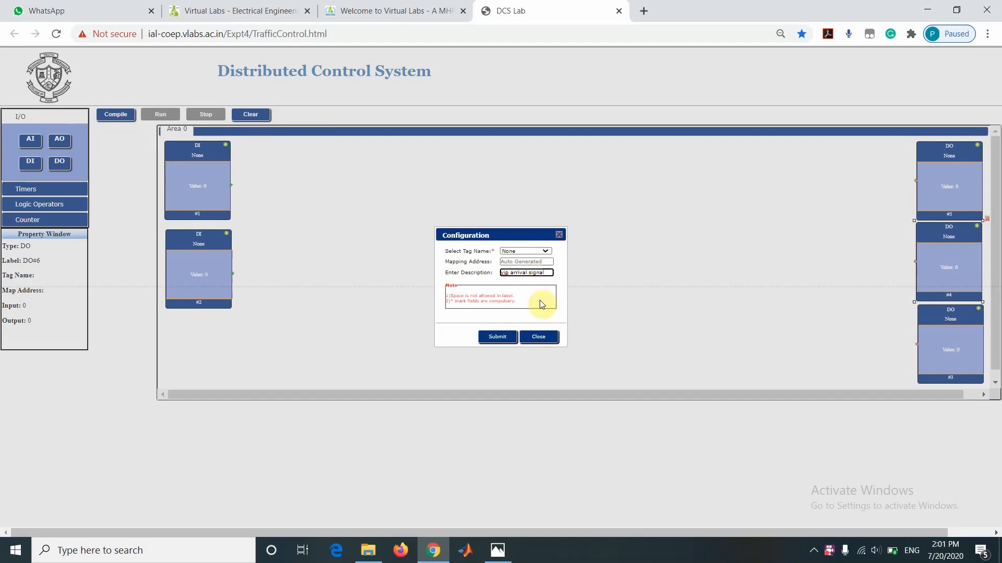
pyautogui.click(499, 339)
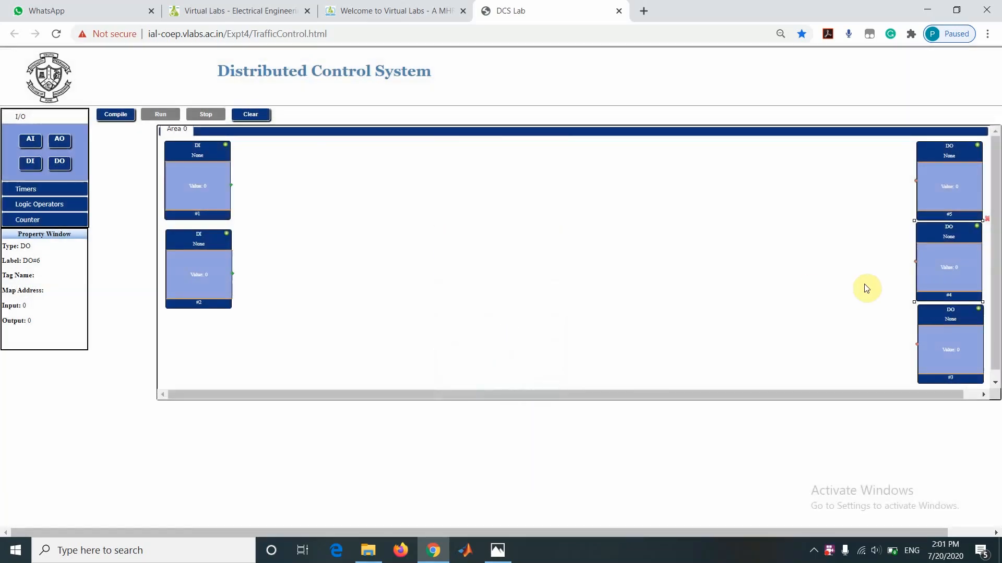
# Configure the uppermost DO block, #5, with the description "green".
pyautogui.doubleClick(936, 193)
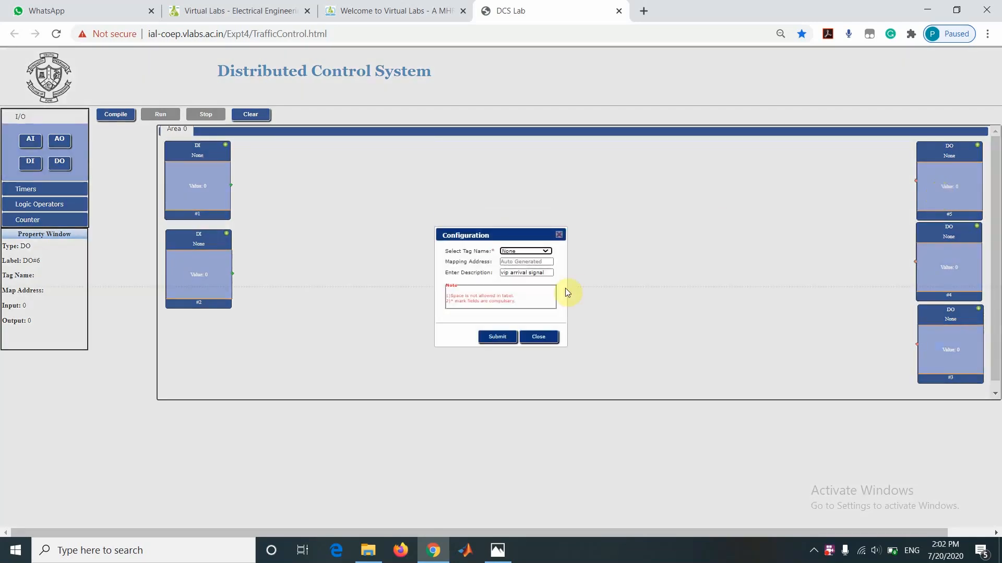
pyautogui.moveTo(550, 273); pyautogui.dragTo(495, 281)
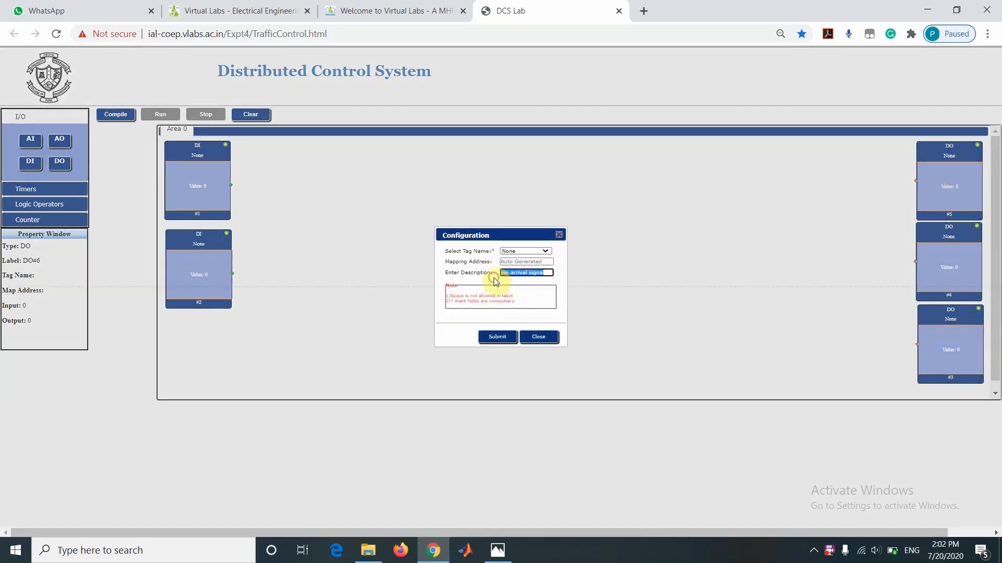
pyautogui.write('green')
pyautogui.click(497, 337)
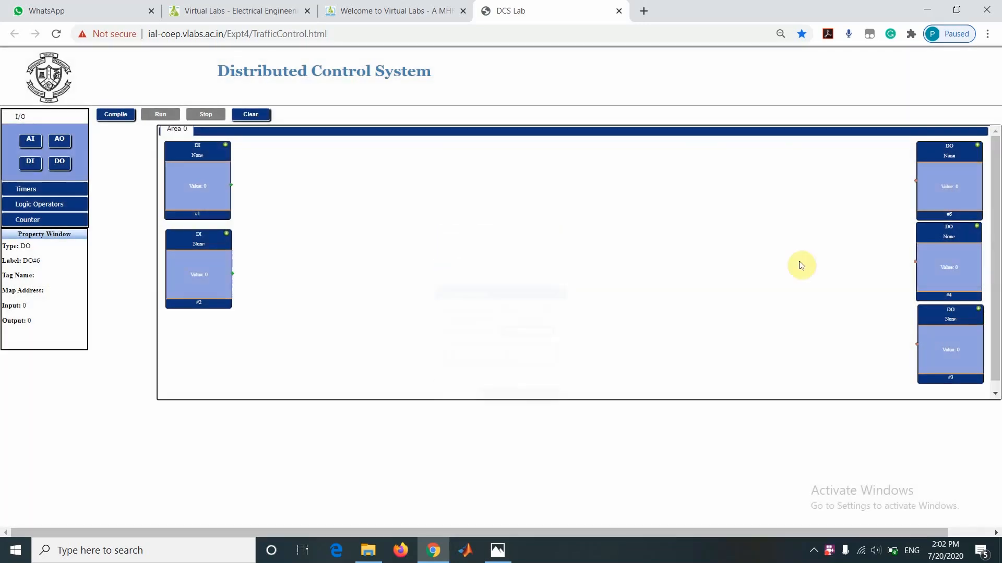
# Configure the middle DO block, #4, with the description "yellow".
pyautogui.rightClick(925, 259)
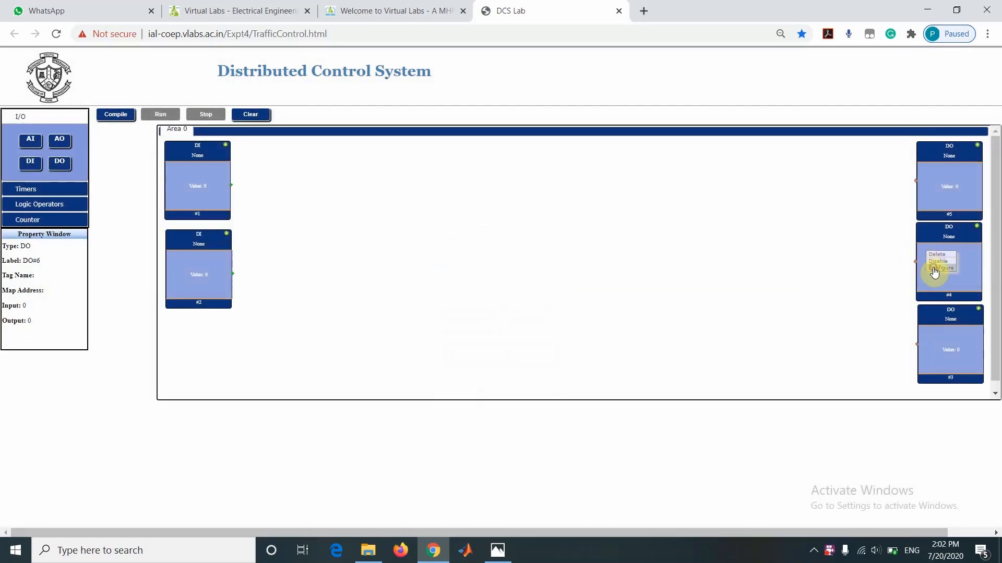
pyautogui.click(936, 268)
pyautogui.click(546, 274)
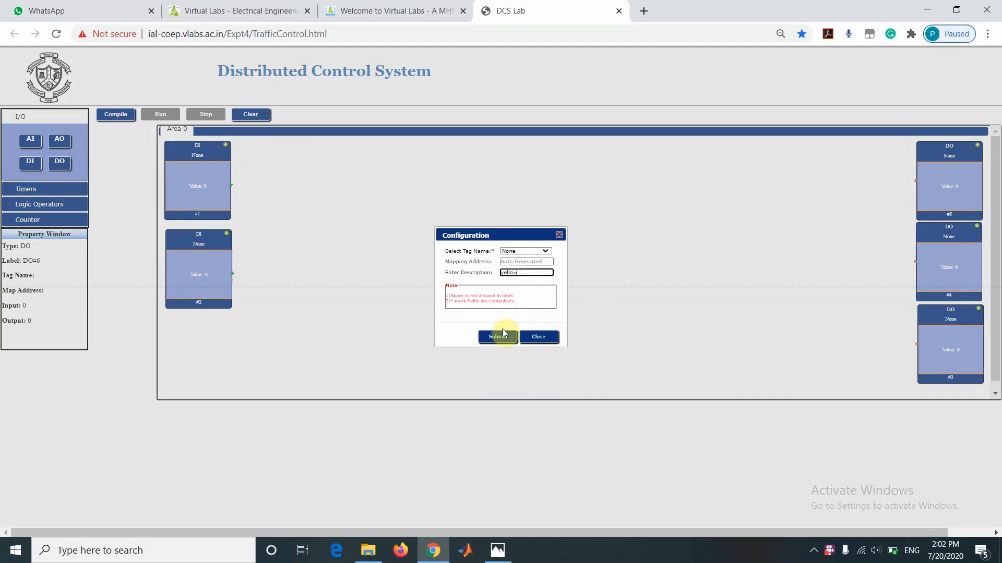
pyautogui.click(493, 339)
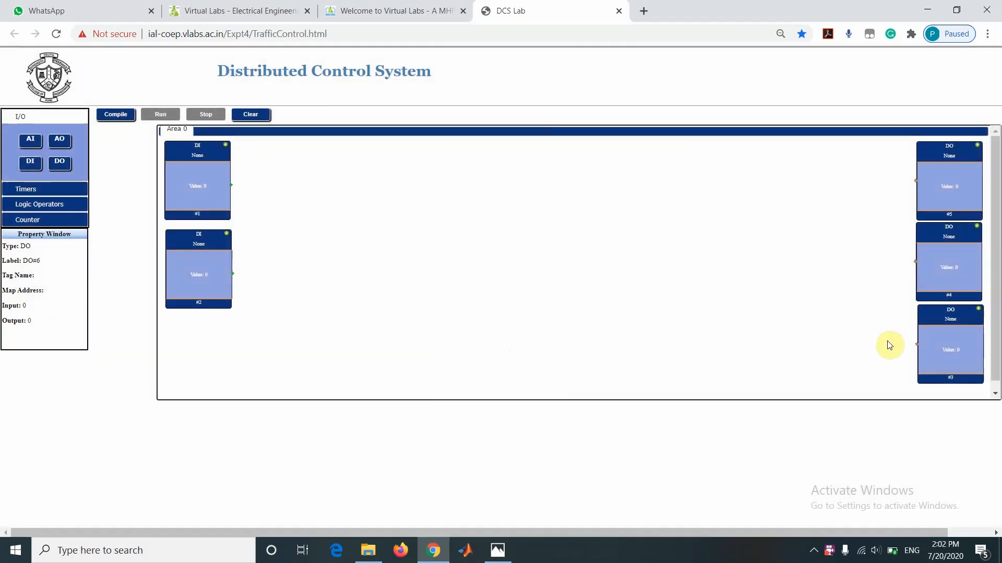
# Configure the lowest DO block, #3, with the description "red".
pyautogui.rightClick(934, 346)
pyautogui.click(946, 353)
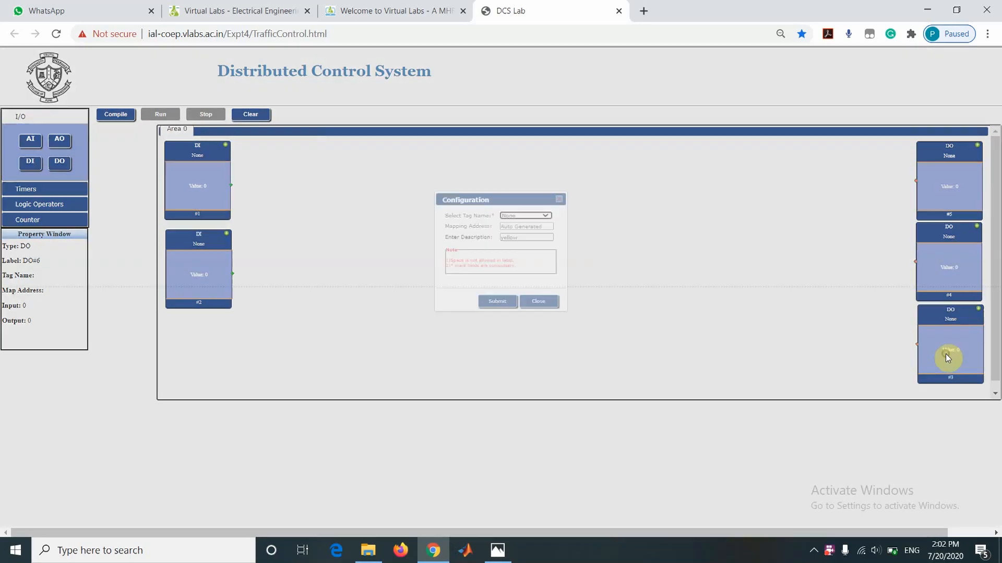
pyautogui.click(538, 274)
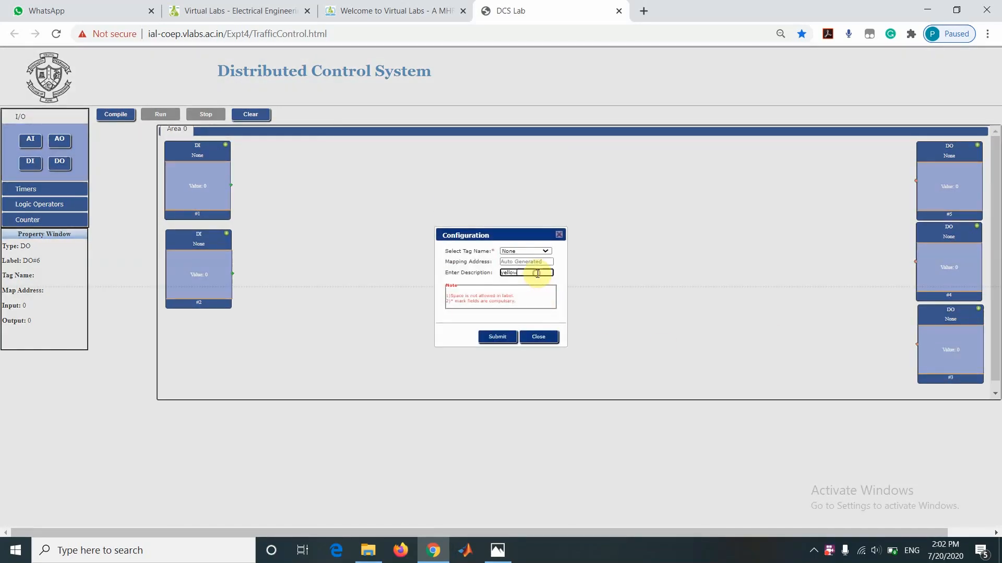
pyautogui.write('red')
pyautogui.click(506, 336)
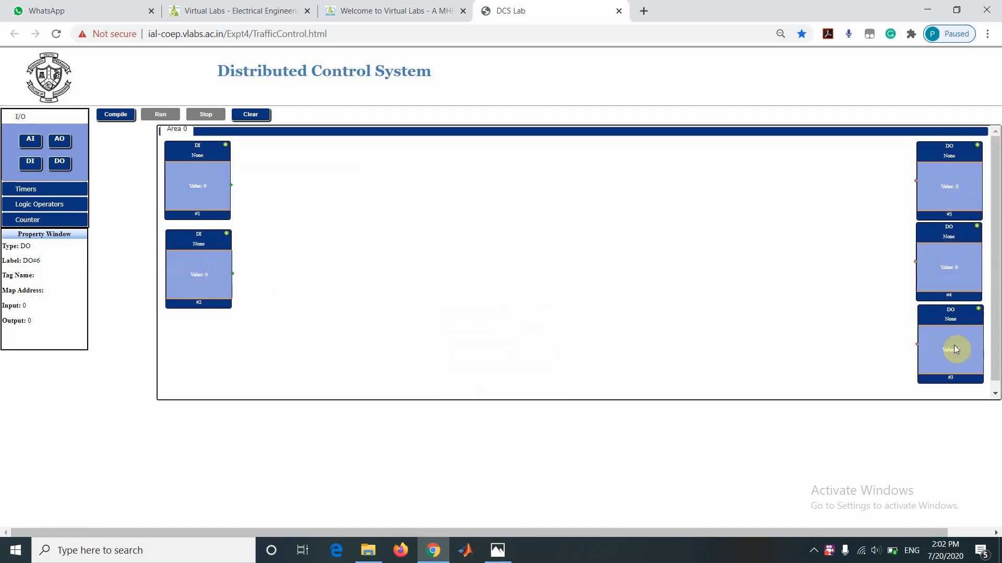
# Add three TON timer blocks, #6, #7 and #8, to the middle of the work area.
pyautogui.click(43, 193)
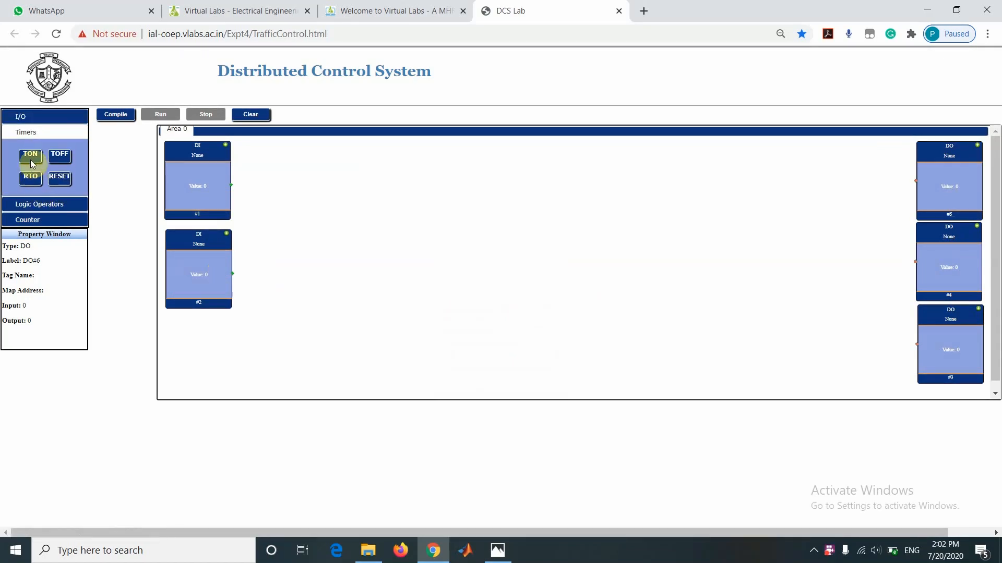
pyautogui.click(30, 155)
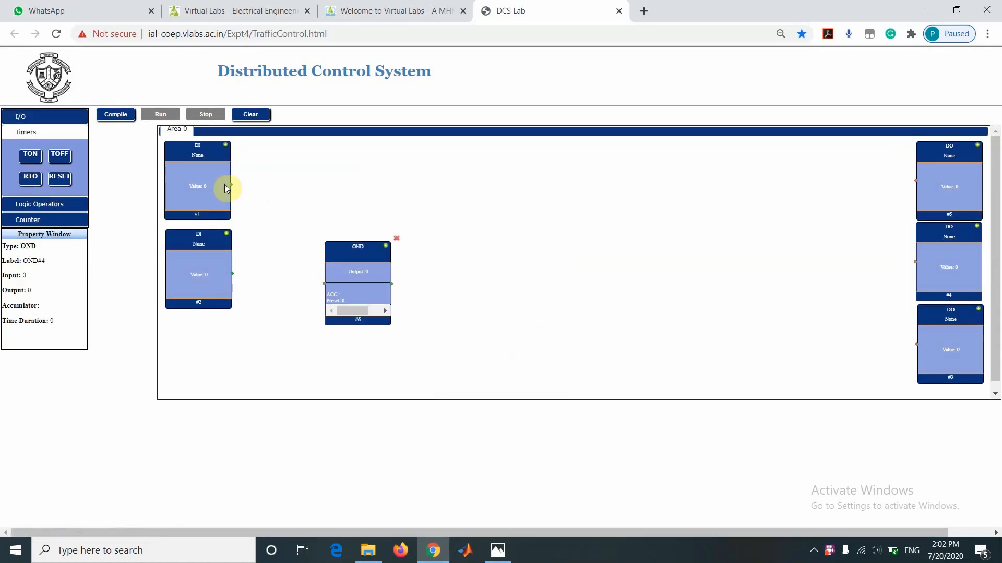
pyautogui.click(25, 156)
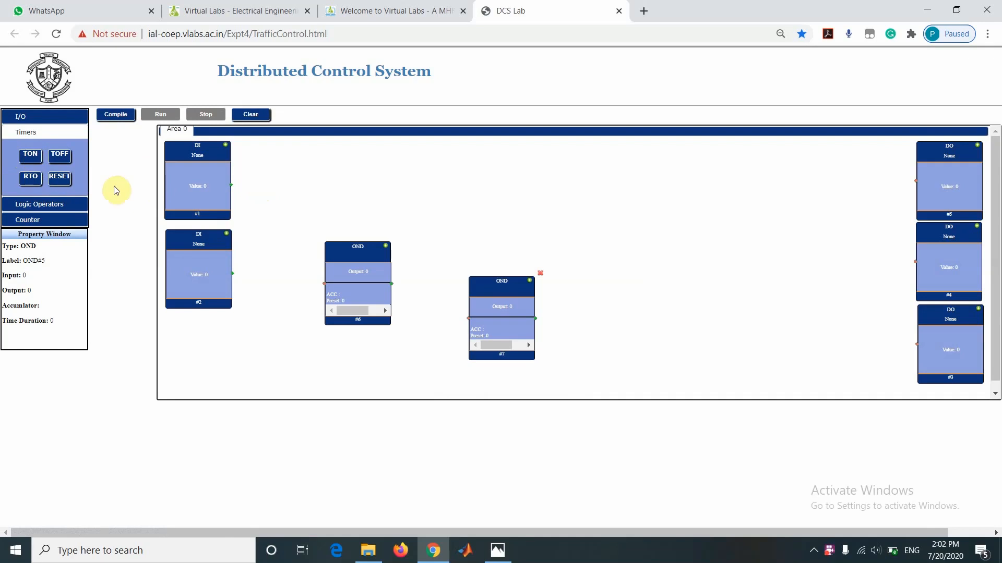
pyautogui.click(36, 158)
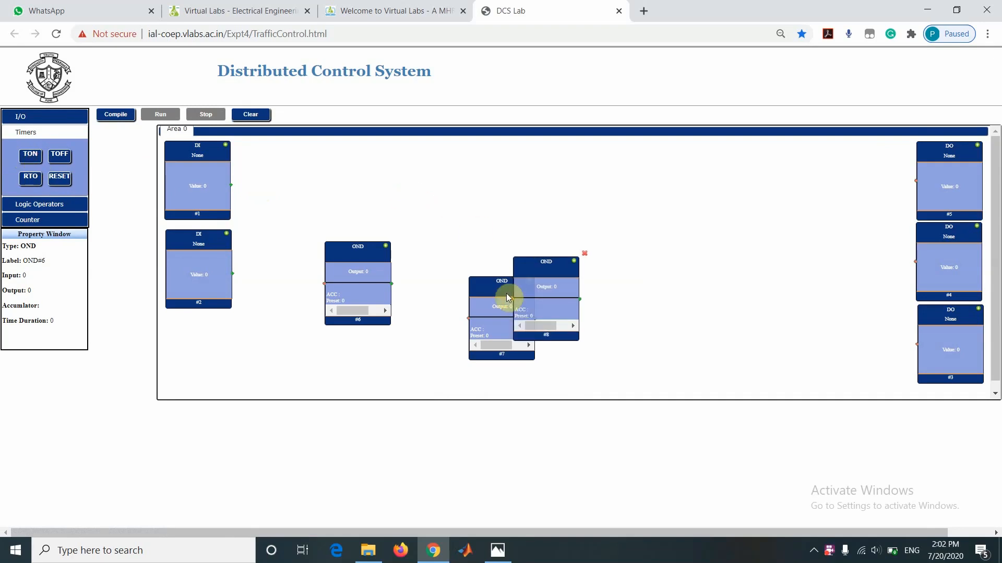
pyautogui.moveTo(515, 303)
pyautogui.mouseDown()
pyautogui.moveTo(483, 305)
pyautogui.moveTo(467, 287)
pyautogui.moveTo(534, 301)
pyautogui.mouseUp()
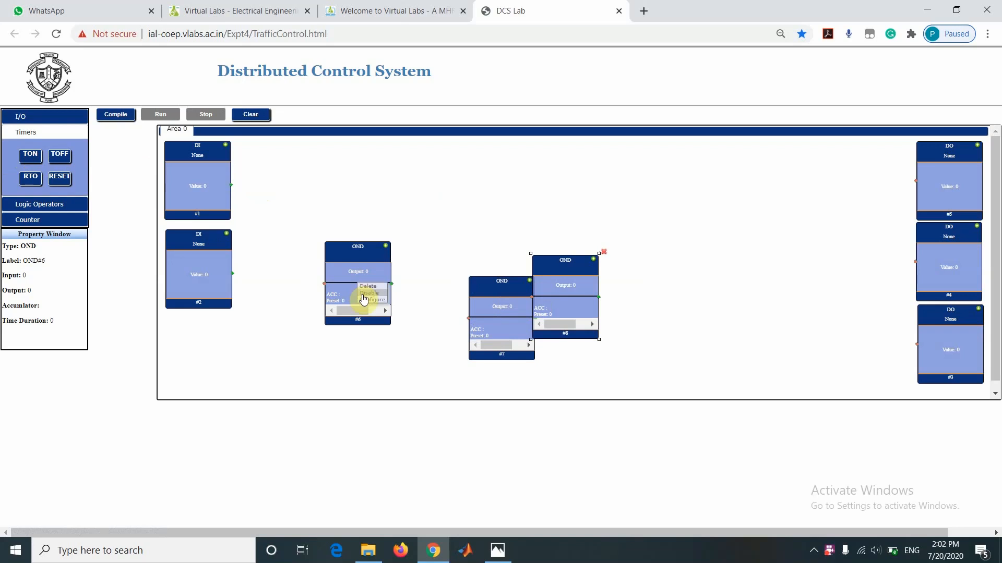
# Configure timer block #6 with a preset value of 25000.
pyautogui.click(367, 301)
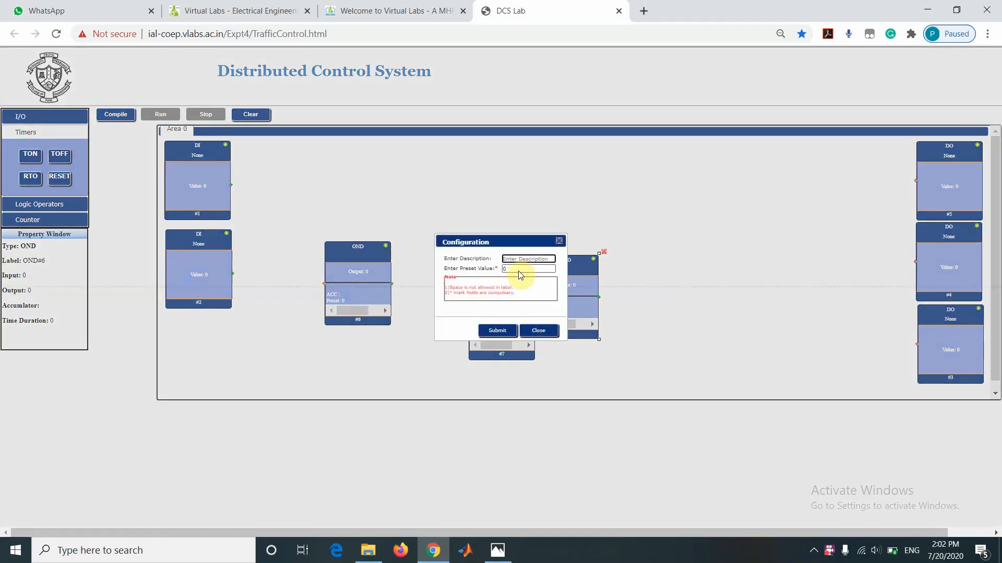
pyautogui.click(519, 269)
pyautogui.click(502, 327)
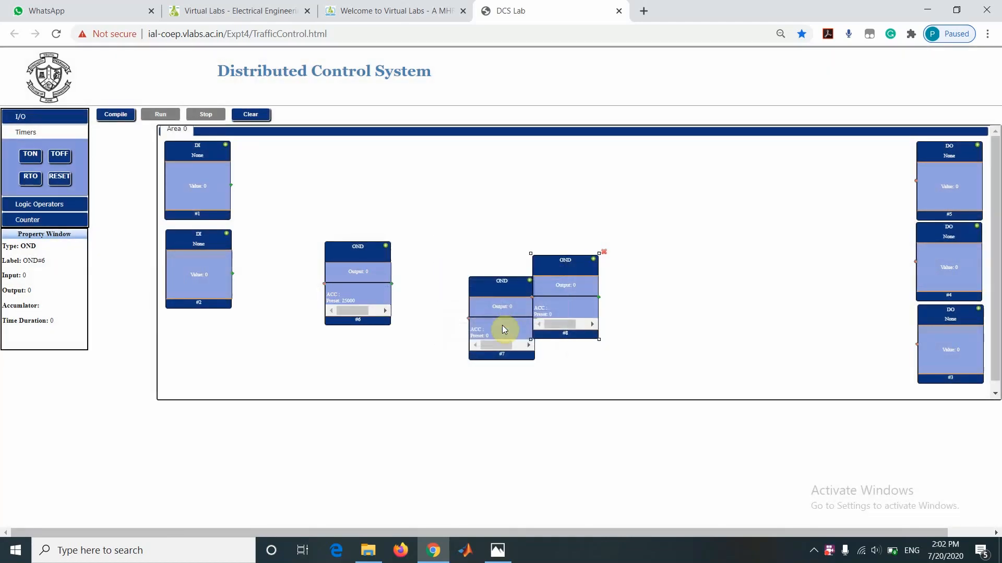
# Configure timer block #7 with a preset value of 5000.
pyautogui.rightClick(502, 324)
pyautogui.click(511, 334)
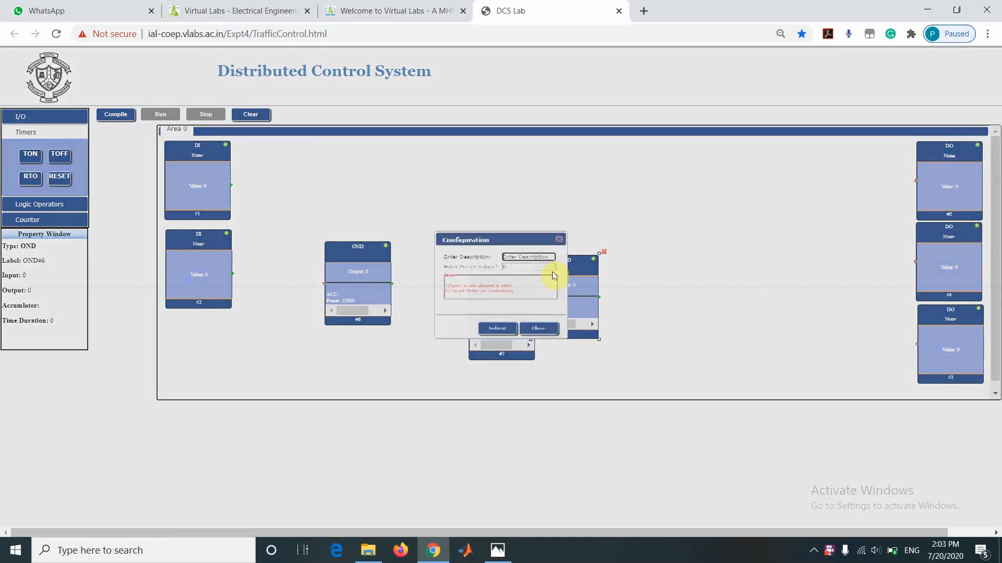
pyautogui.click(539, 259)
pyautogui.press('Tab')
pyautogui.write('5000')
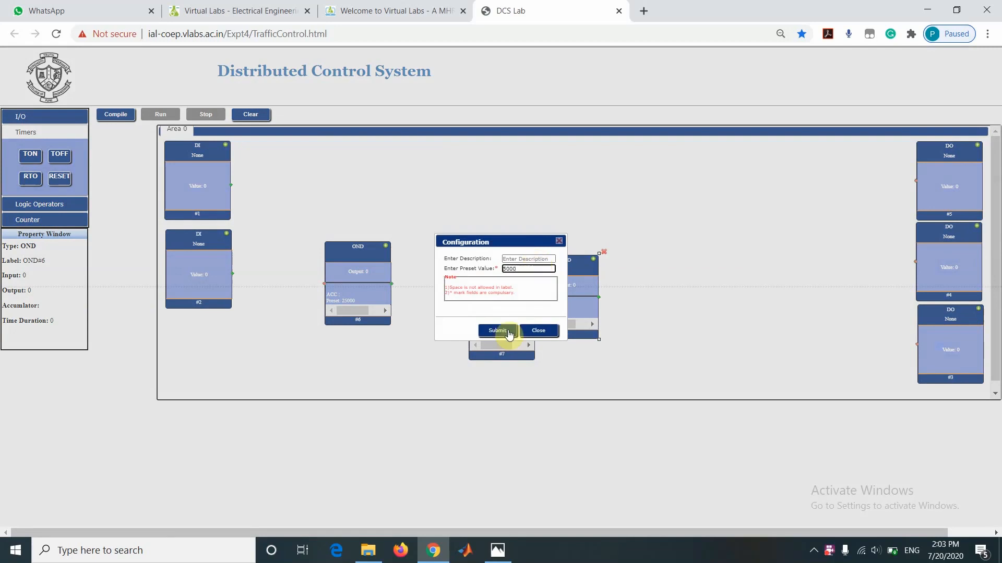
pyautogui.click(498, 331)
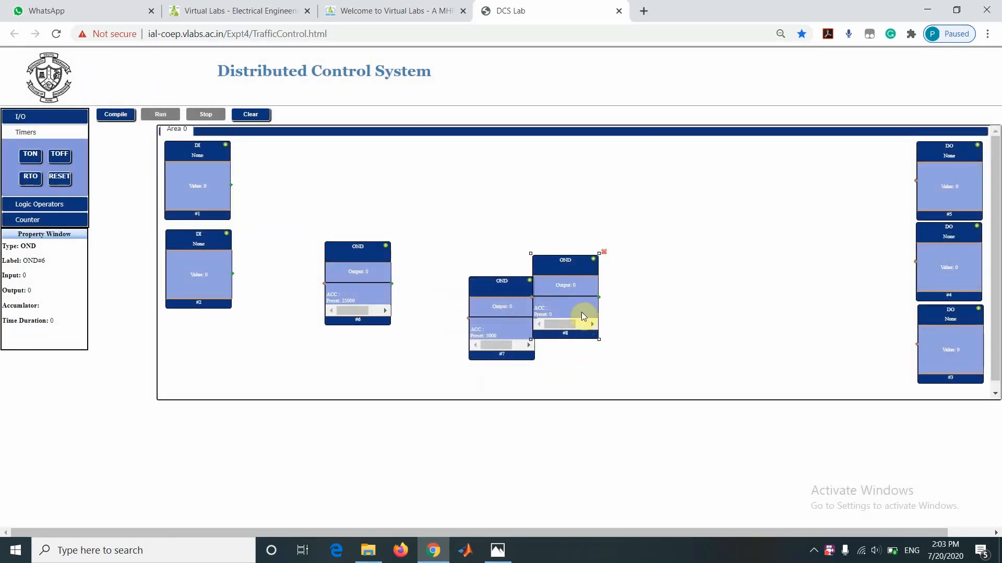
# Configure timer block #8 with a preset value of 30000 and move timer #7 clear of it.
pyautogui.doubleClick(584, 311)
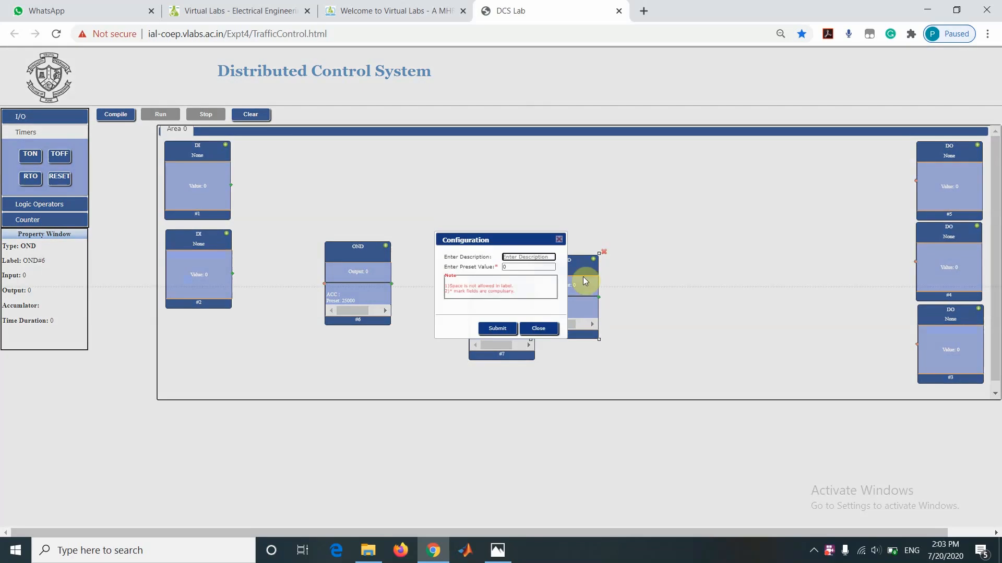
pyautogui.click(532, 269)
pyautogui.press('BackSpace')
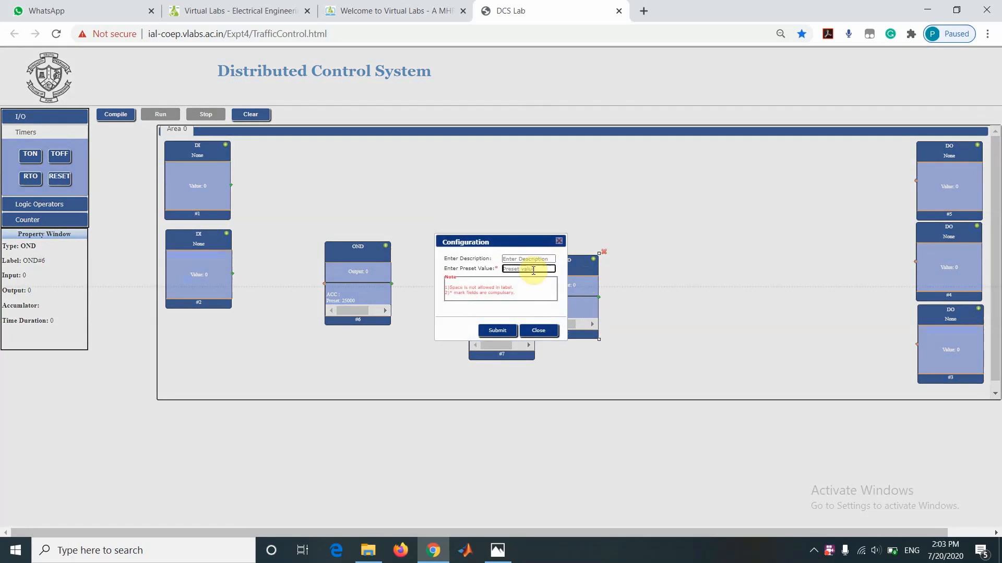
pyautogui.write('30000')
pyautogui.click(499, 330)
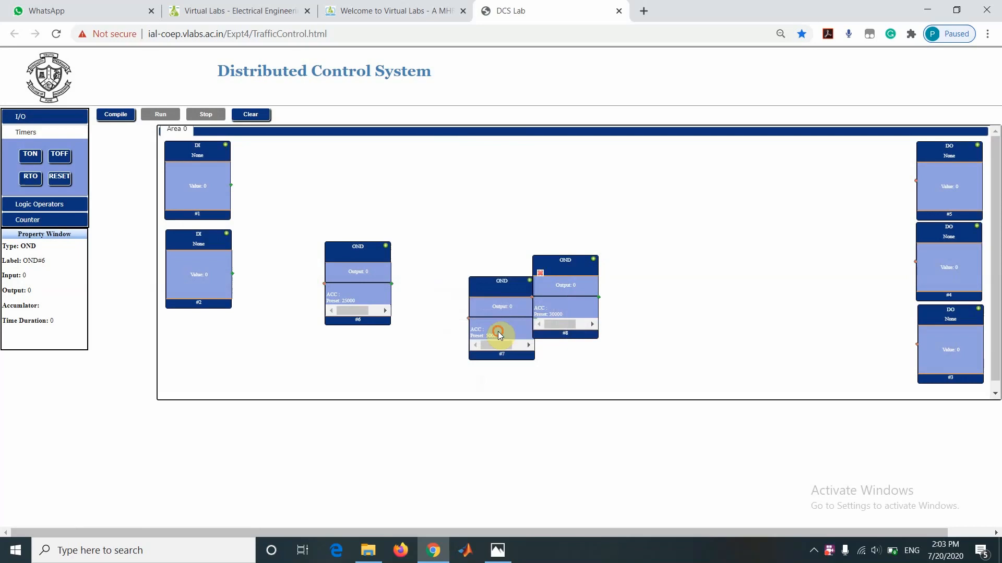
pyautogui.moveTo(498, 334); pyautogui.dragTo(476, 331)
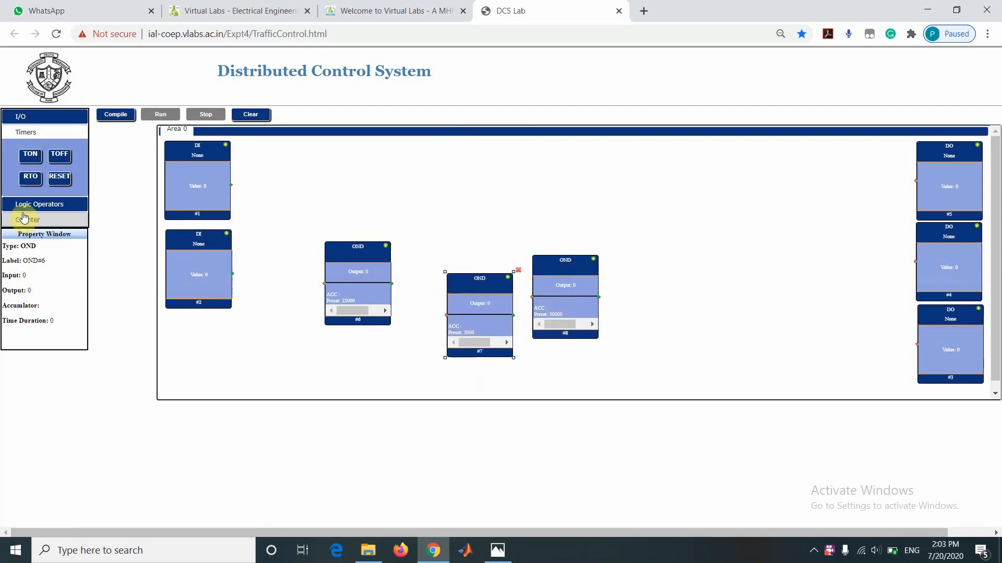
# Add four AND blocks to the work area, placing the first, #9, beside DI block #1.
pyautogui.click(23, 205)
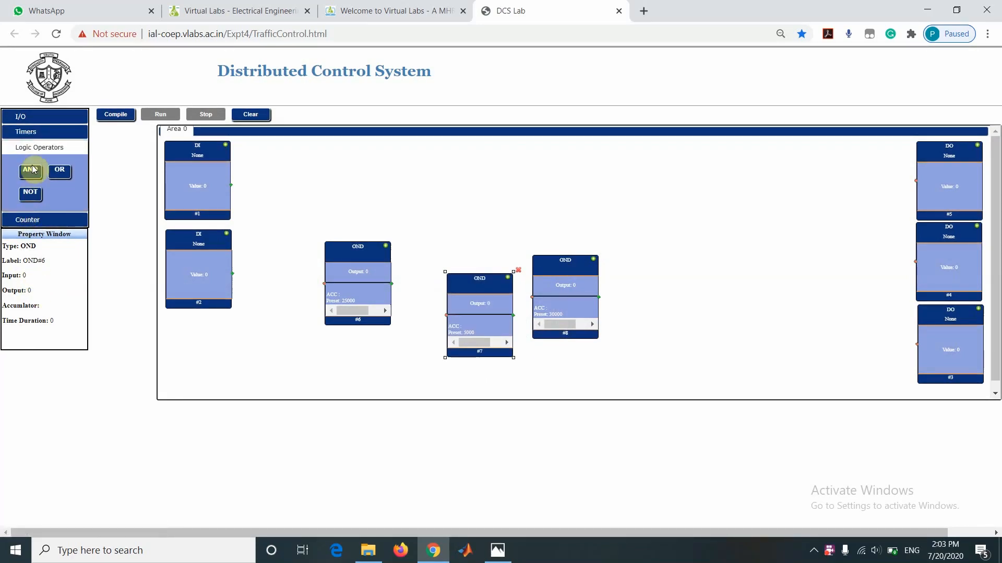
pyautogui.moveTo(31, 169); pyautogui.dragTo(264, 199)
pyautogui.moveTo(371, 308); pyautogui.dragTo(290, 214)
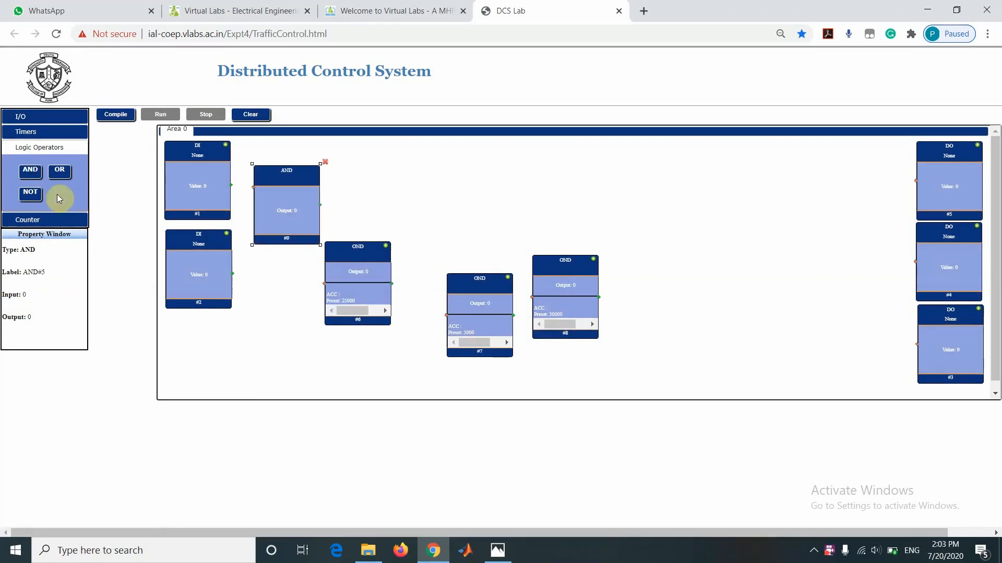
pyautogui.moveTo(31, 175); pyautogui.dragTo(684, 290)
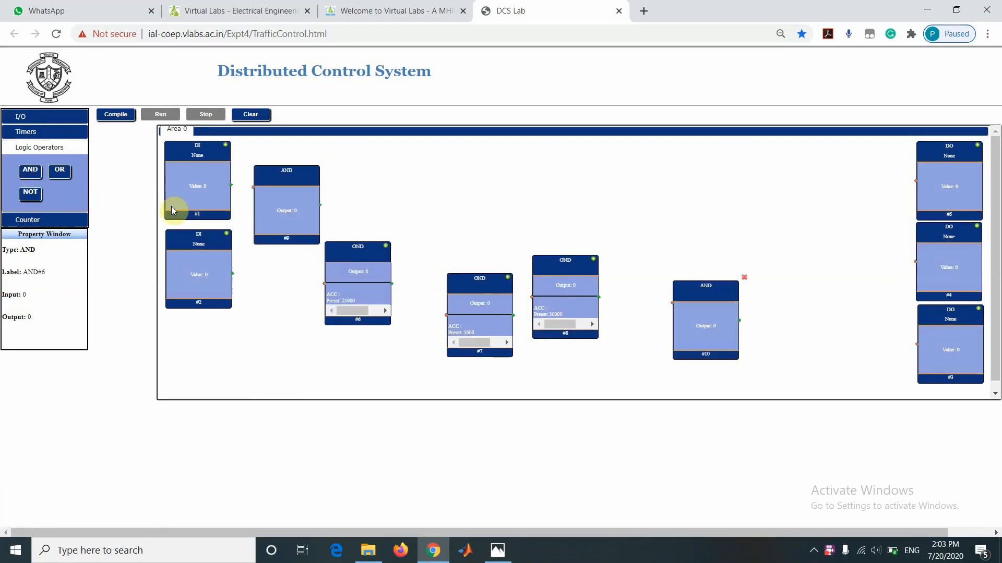
pyautogui.moveTo(28, 173); pyautogui.dragTo(604, 199)
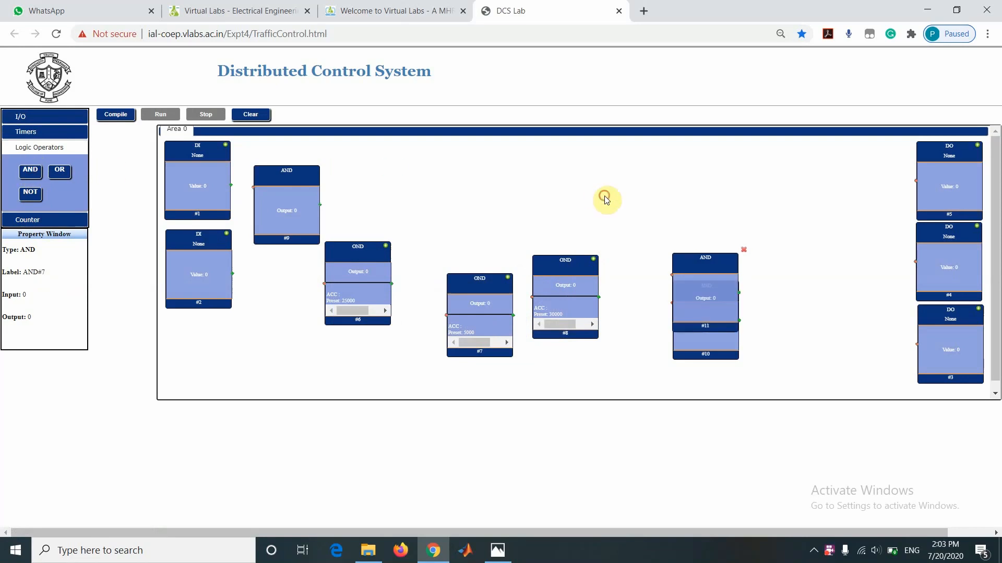
pyautogui.moveTo(33, 173); pyautogui.dragTo(578, 191)
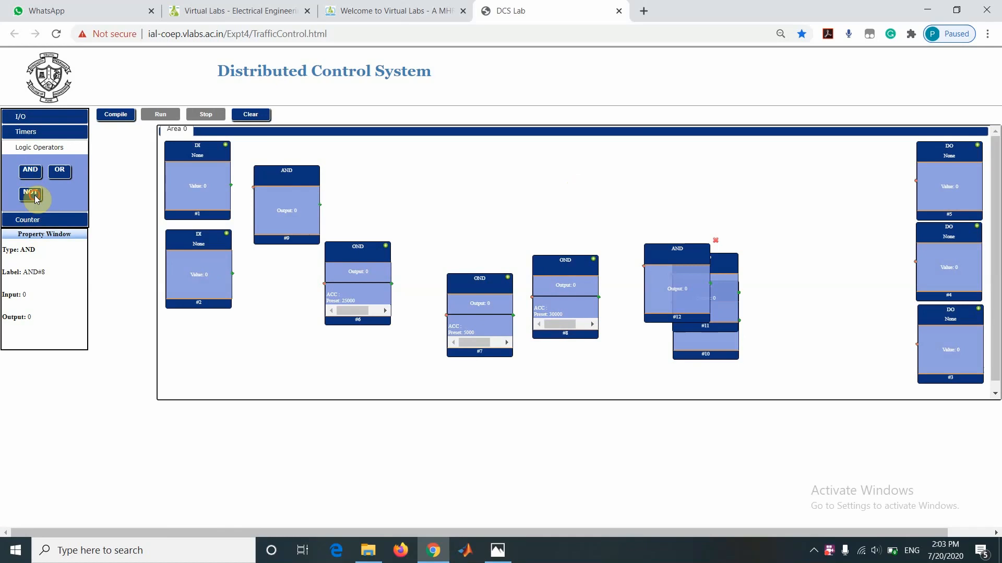
# Add five NOT blocks, #13 to #17, and one OR block, #18, to the work area.
pyautogui.moveTo(36, 199); pyautogui.dragTo(275, 179)
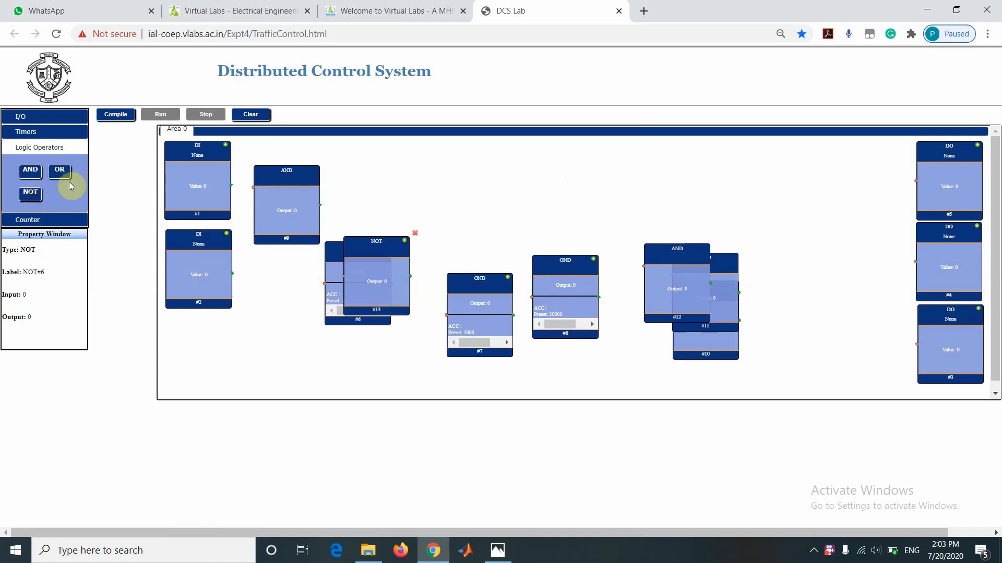
pyautogui.moveTo(69, 182); pyautogui.dragTo(384, 131)
pyautogui.moveTo(37, 193); pyautogui.dragTo(452, 203)
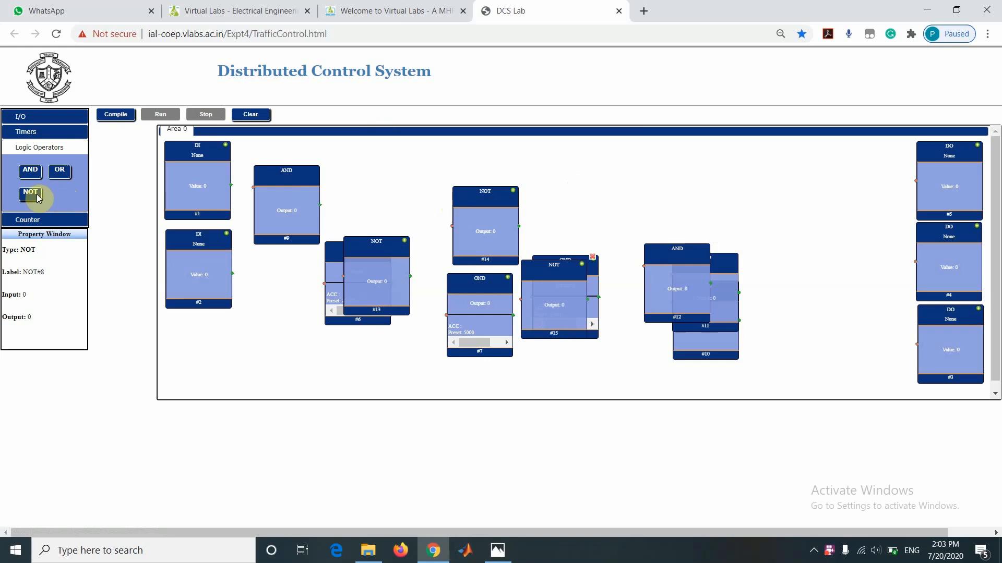
pyautogui.moveTo(38, 197); pyautogui.dragTo(313, 216)
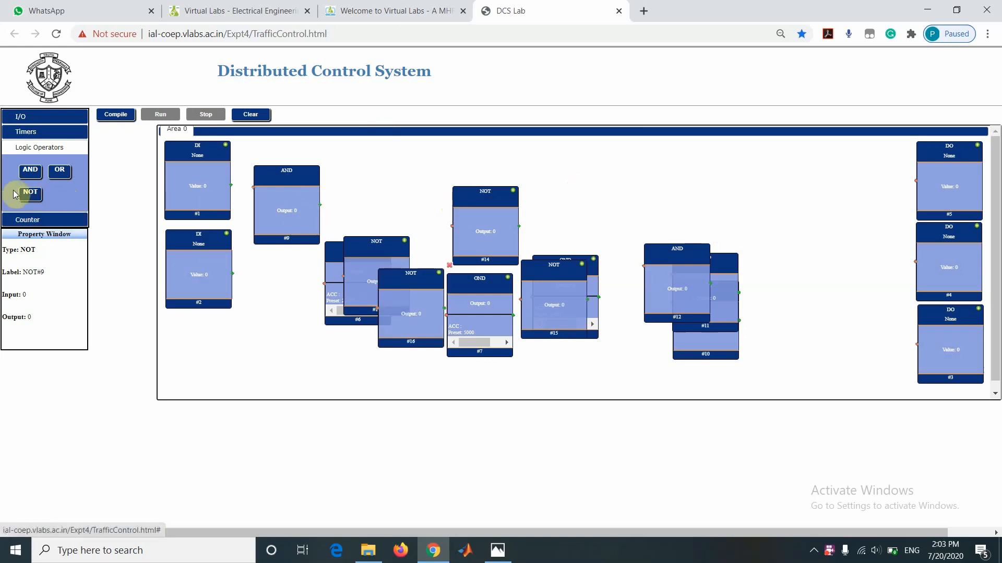
pyautogui.moveTo(26, 194); pyautogui.dragTo(346, 194)
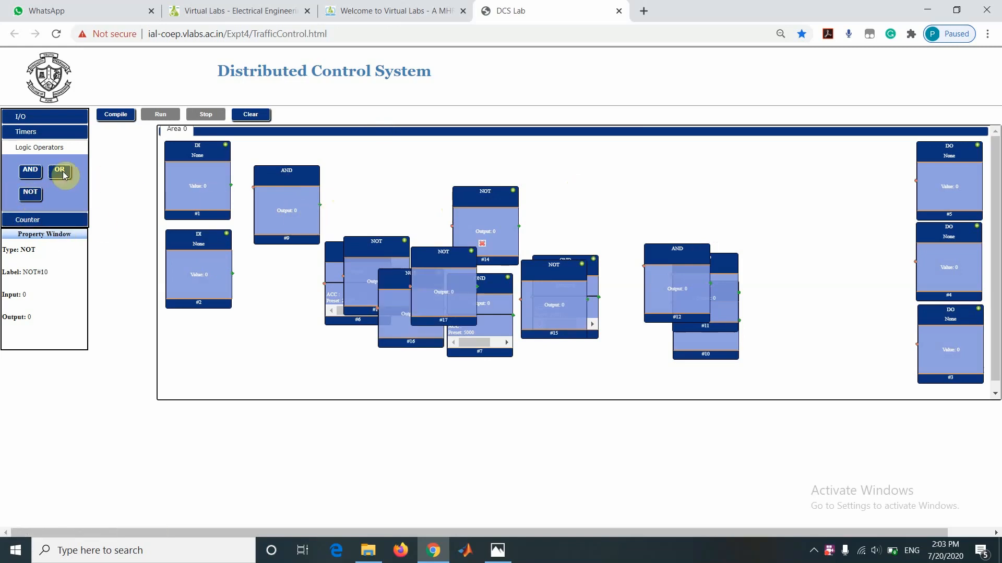
pyautogui.moveTo(64, 175); pyautogui.dragTo(570, 152)
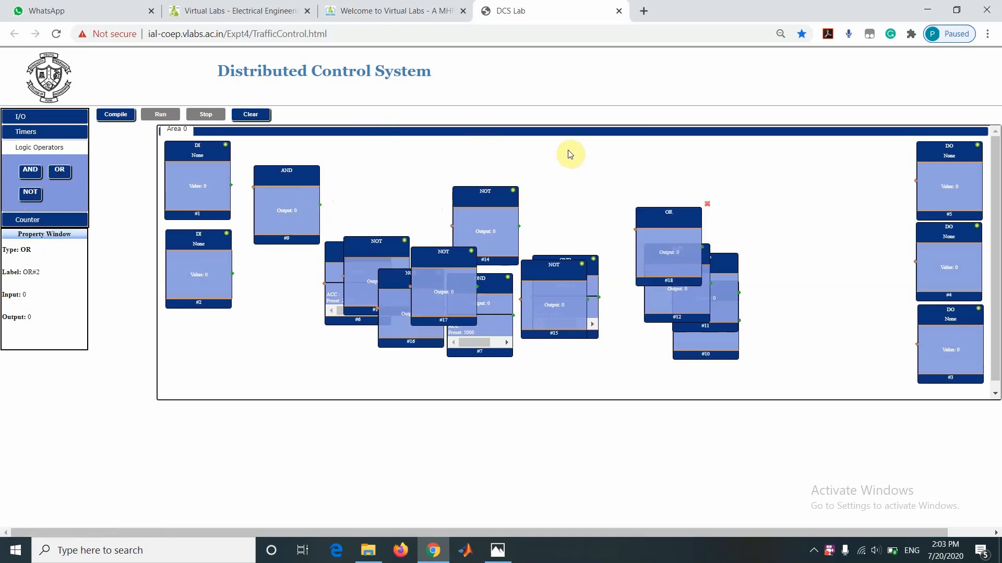
# Collapse NOT blocks #17, #14 and #13, and place #17 and #14 one above the other just before DO #4.
pyautogui.click(471, 251)
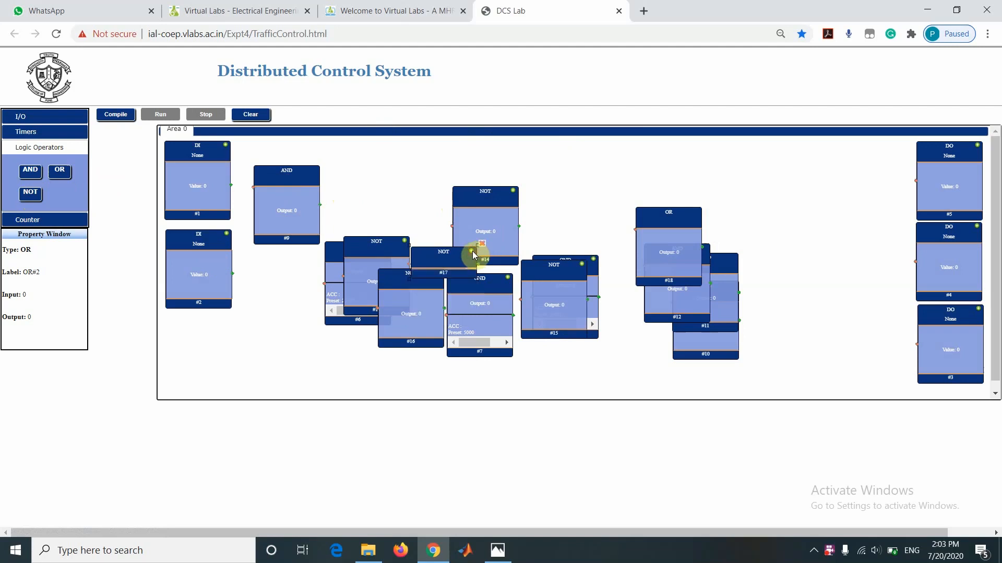
pyautogui.click(514, 190)
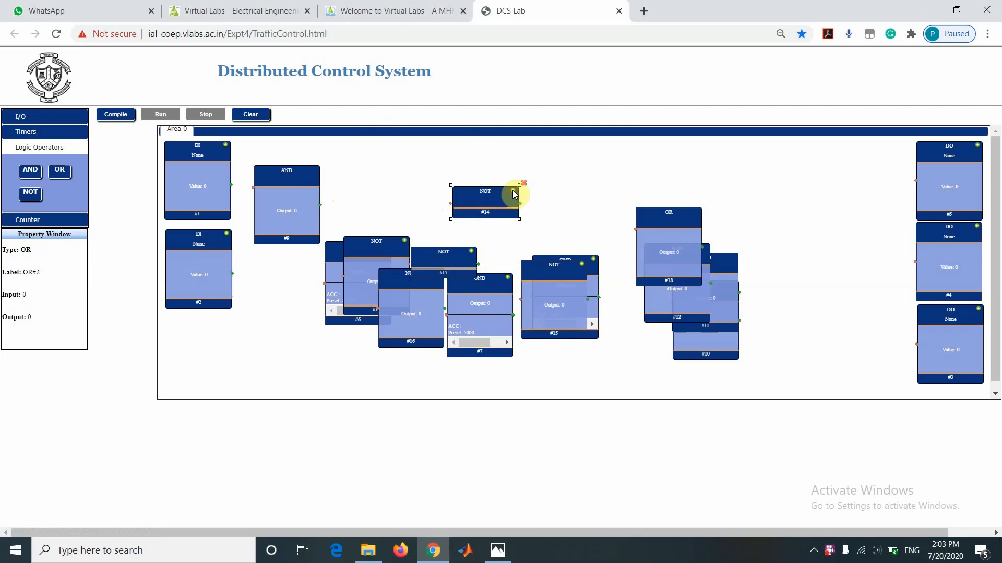
pyautogui.click(405, 240)
pyautogui.moveTo(437, 267); pyautogui.dragTo(862, 238)
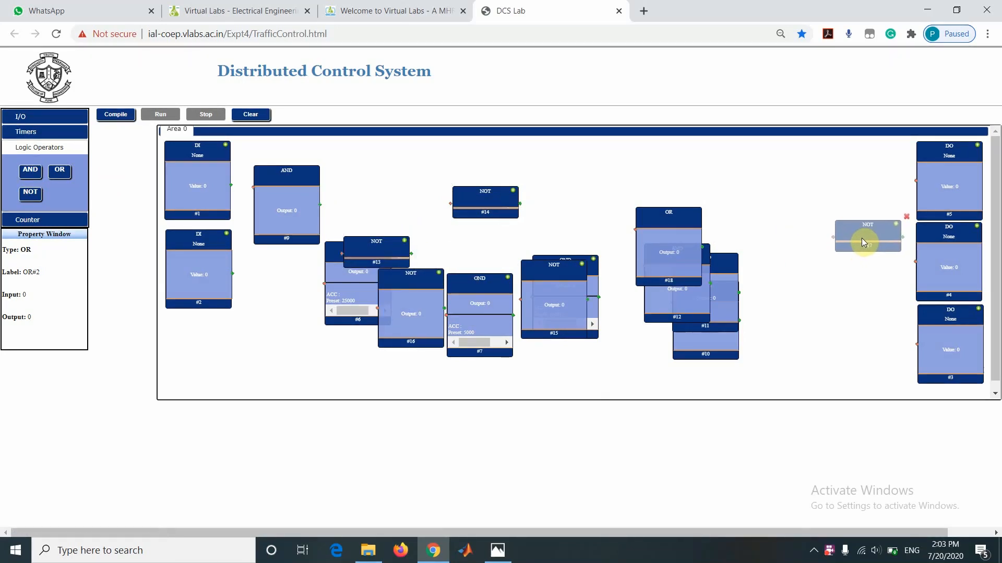
pyautogui.moveTo(489, 201); pyautogui.dragTo(870, 292)
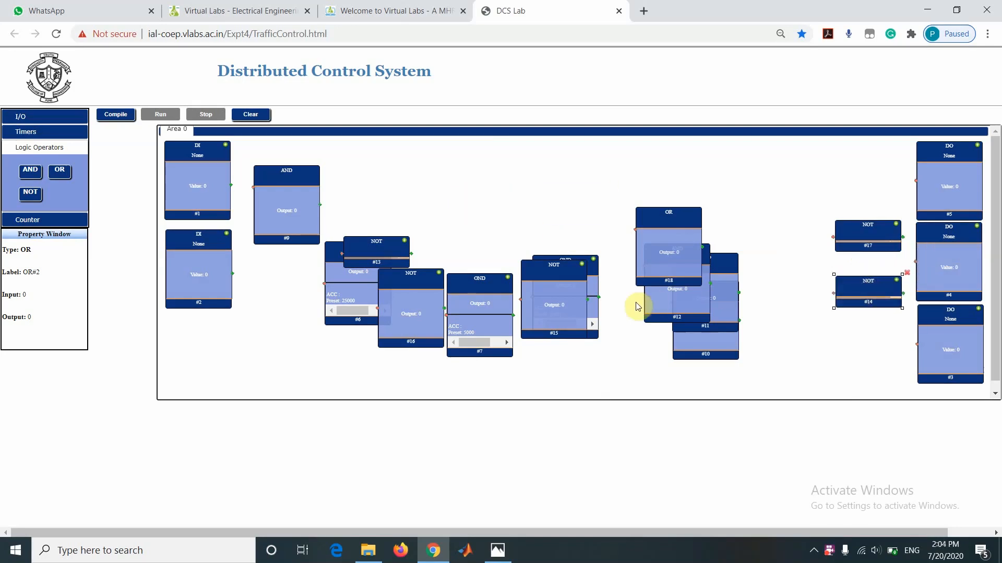
# Position OR block #18 just before NOT #17 and lower NOT #14 to sit in front of DO #3.
pyautogui.moveTo(667, 261); pyautogui.dragTo(790, 280)
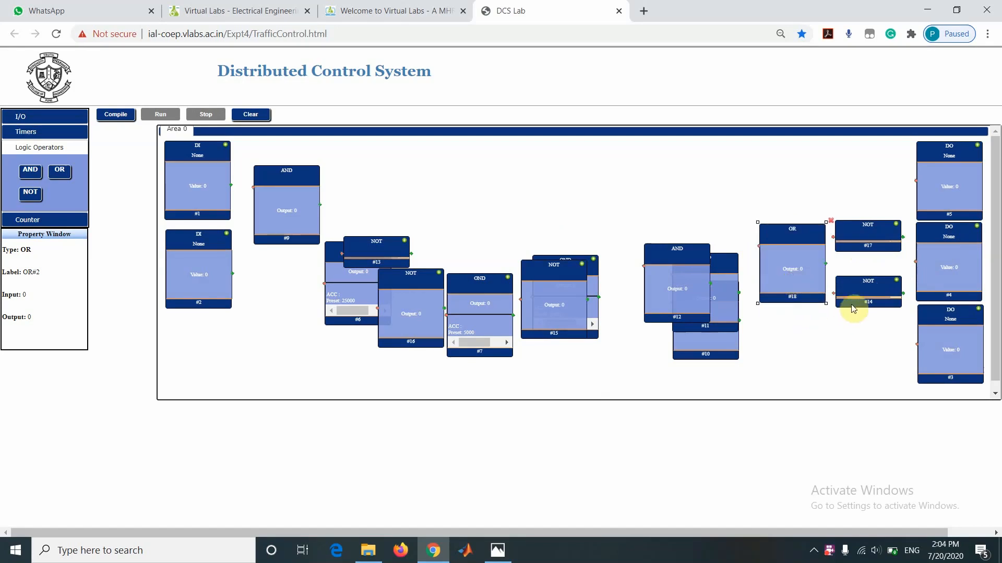
pyautogui.moveTo(854, 297); pyautogui.dragTo(857, 324)
pyautogui.moveTo(790, 282); pyautogui.dragTo(792, 280)
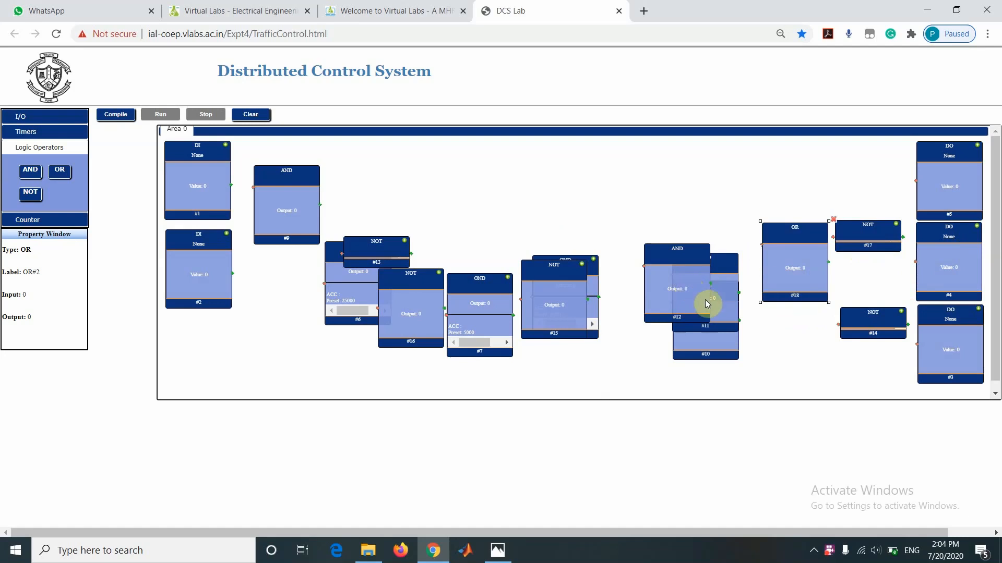
# Place AND block #10 just before NOT #14 and AND block #11 above OR #18, level with DO #5.
pyautogui.click(732, 313)
pyautogui.moveTo(732, 314); pyautogui.dragTo(617, 393)
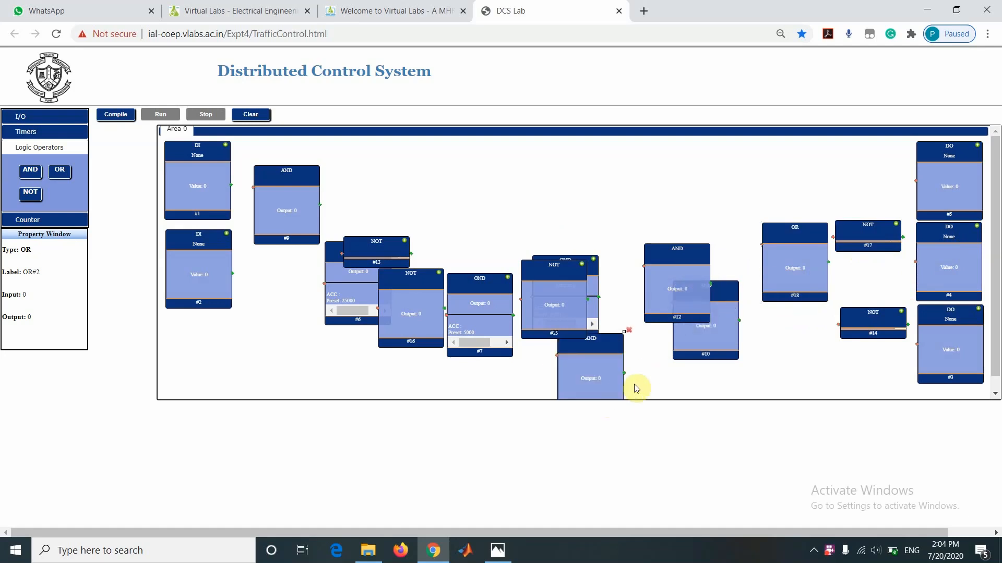
pyautogui.click(712, 338)
pyautogui.moveTo(712, 338); pyautogui.dragTo(799, 371)
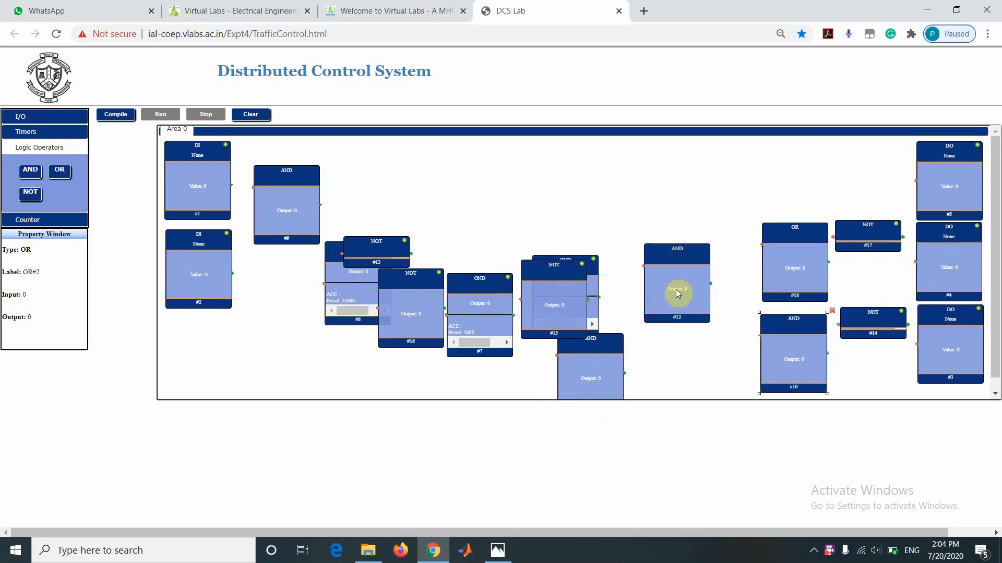
pyautogui.moveTo(602, 368); pyautogui.dragTo(809, 173)
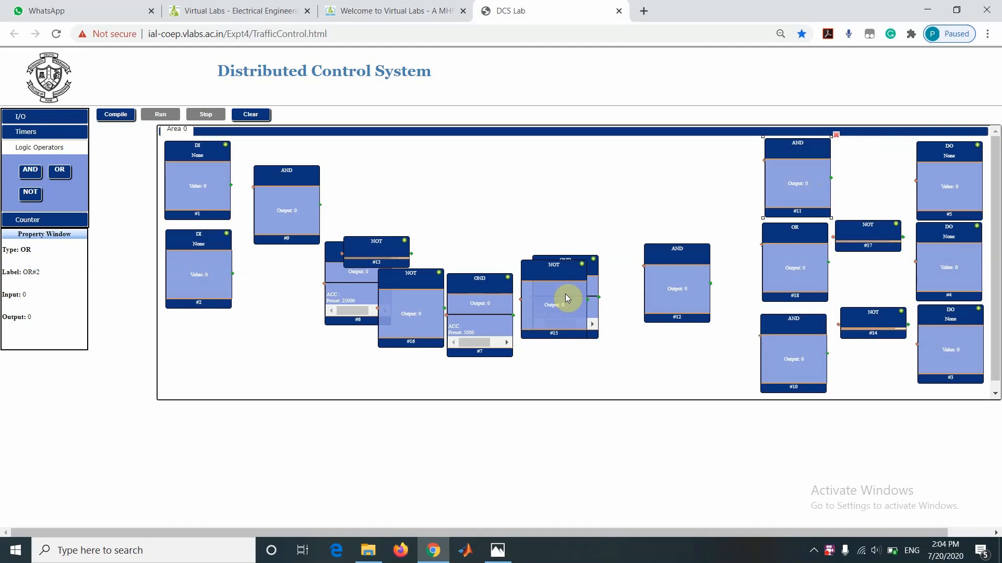
# Collapse NOT block #15 and place it just before AND #10, with AND block #12 just before OR #18.
pyautogui.click(583, 268)
pyautogui.moveTo(568, 270); pyautogui.dragTo(721, 286)
pyautogui.click(690, 307)
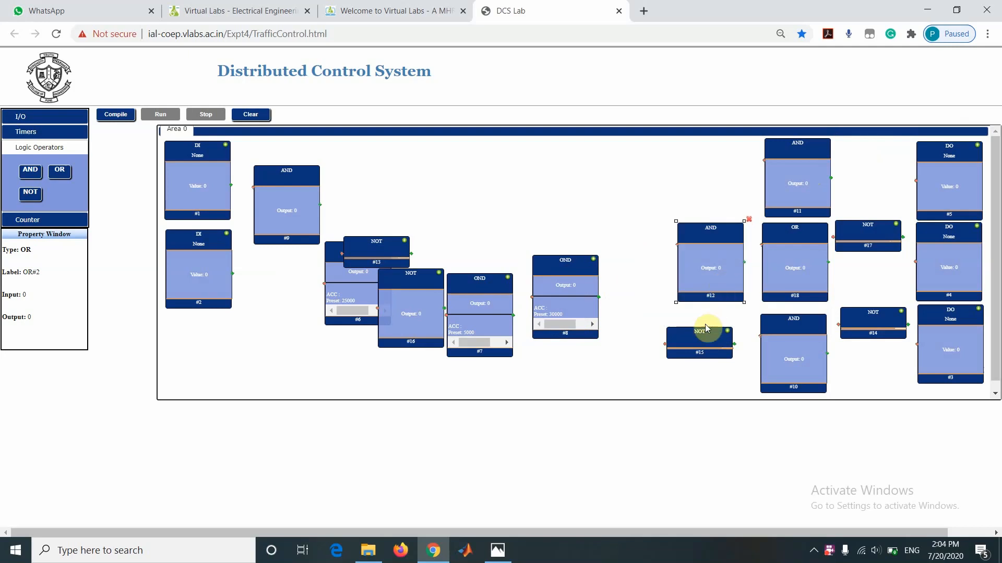
pyautogui.moveTo(704, 334); pyautogui.dragTo(714, 324)
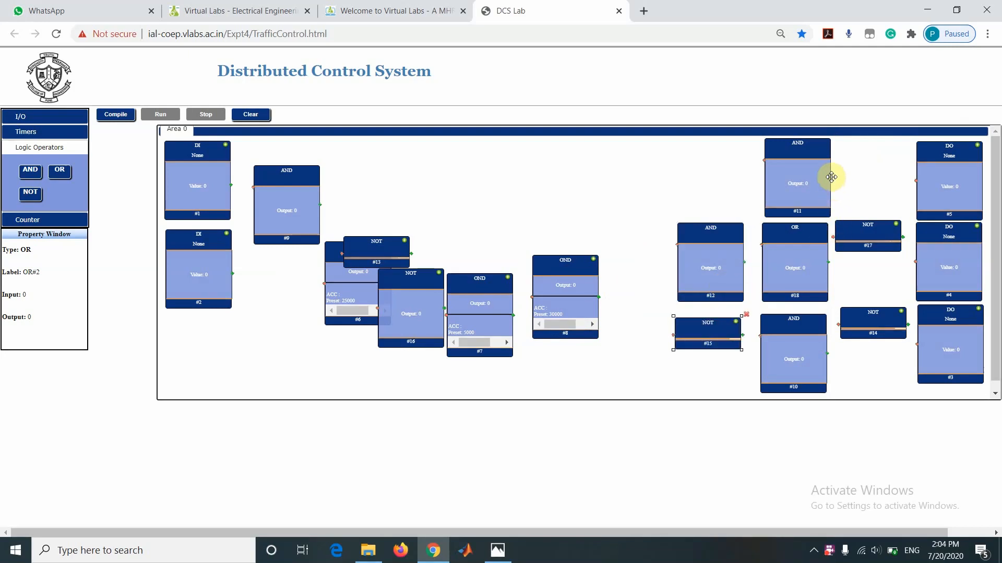
# Connect AND #11 to DO #5, OR #18 to DO #4, and AND #10 to DO #3.
pyautogui.moveTo(831, 177); pyautogui.dragTo(918, 191)
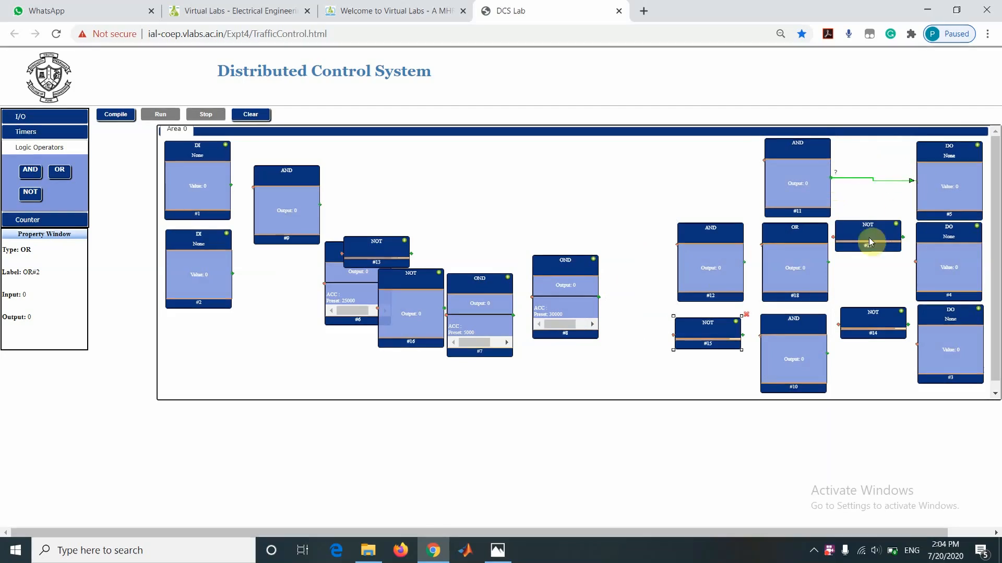
pyautogui.moveTo(827, 263); pyautogui.dragTo(917, 271)
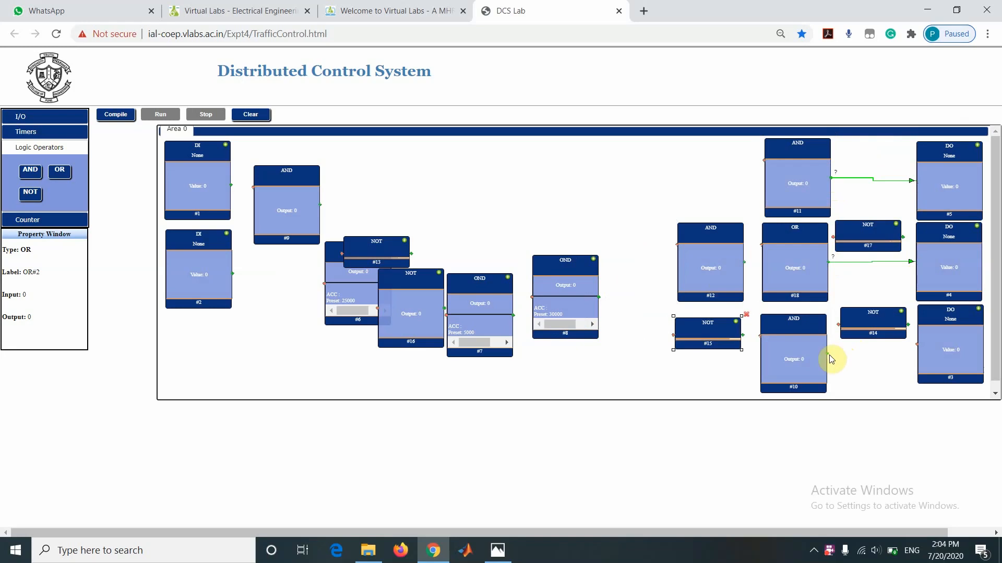
pyautogui.moveTo(826, 355); pyautogui.dragTo(919, 356)
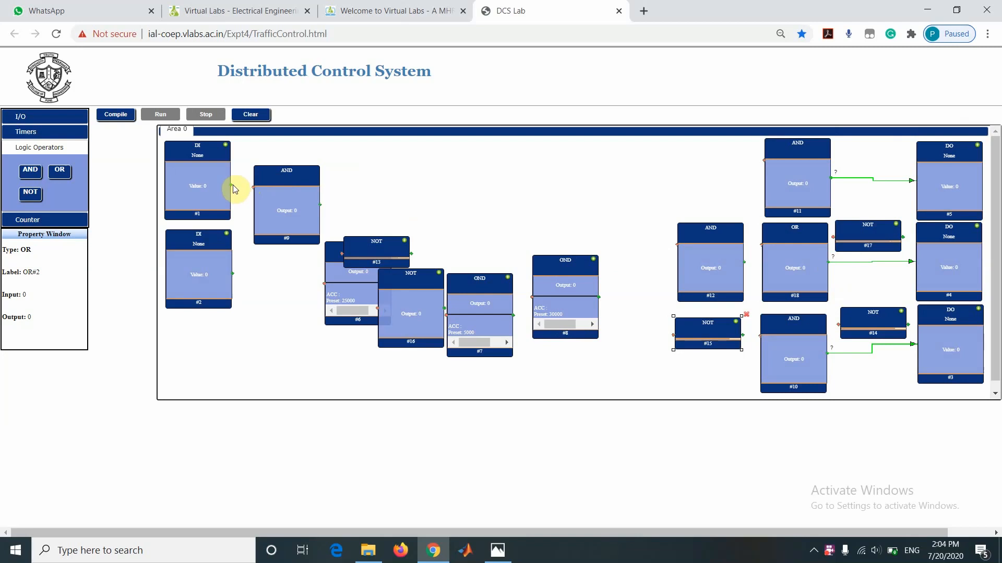
# Feed AND #11 from DI #1, from OR #18 through NOT #17, and from AND #10 through NOT #14.
pyautogui.moveTo(230, 183); pyautogui.dragTo(762, 162)
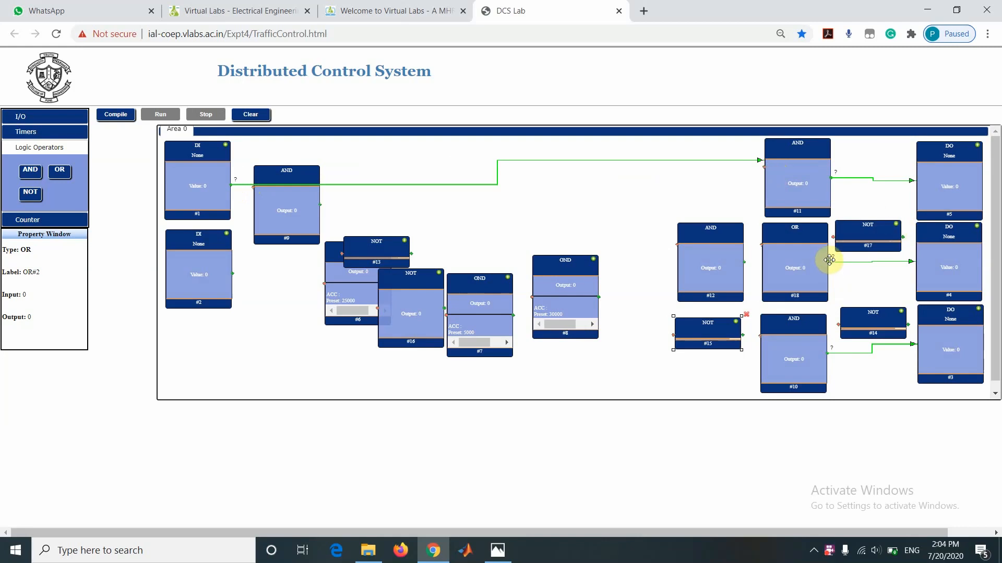
pyautogui.moveTo(830, 260); pyautogui.dragTo(861, 250)
pyautogui.doubleClick(863, 246)
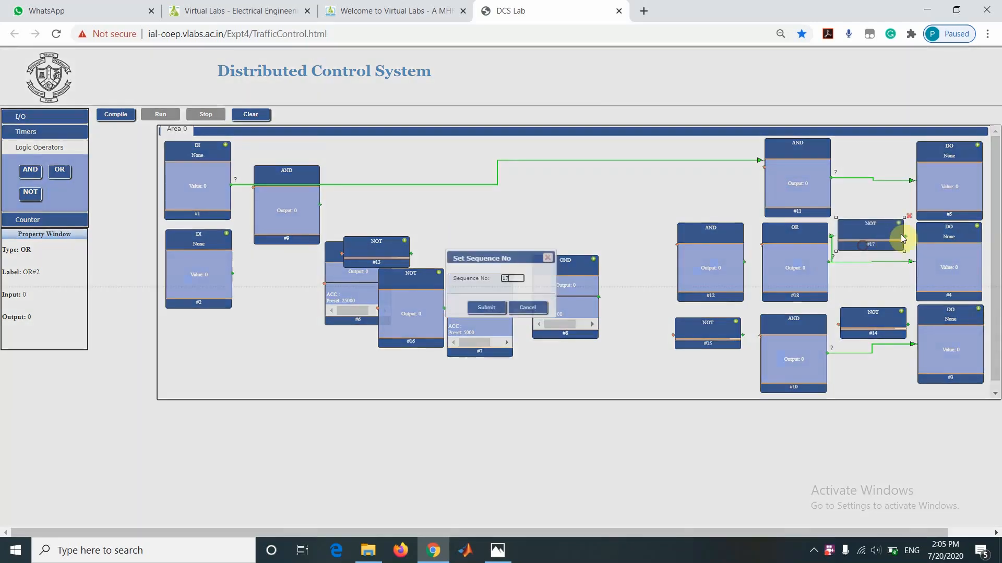
pyautogui.click(554, 260)
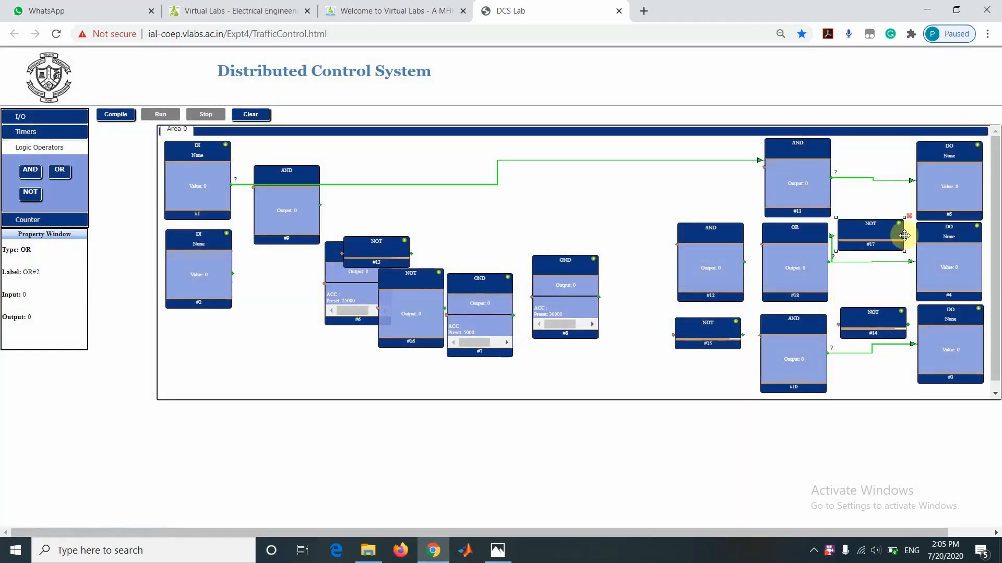
pyautogui.moveTo(903, 236); pyautogui.dragTo(762, 181)
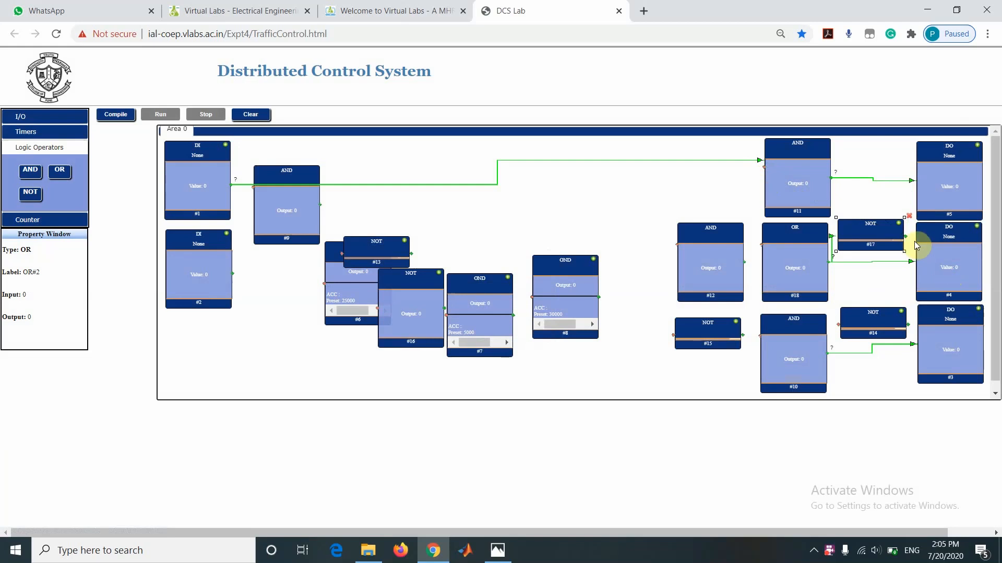
pyautogui.moveTo(906, 236); pyautogui.dragTo(762, 180)
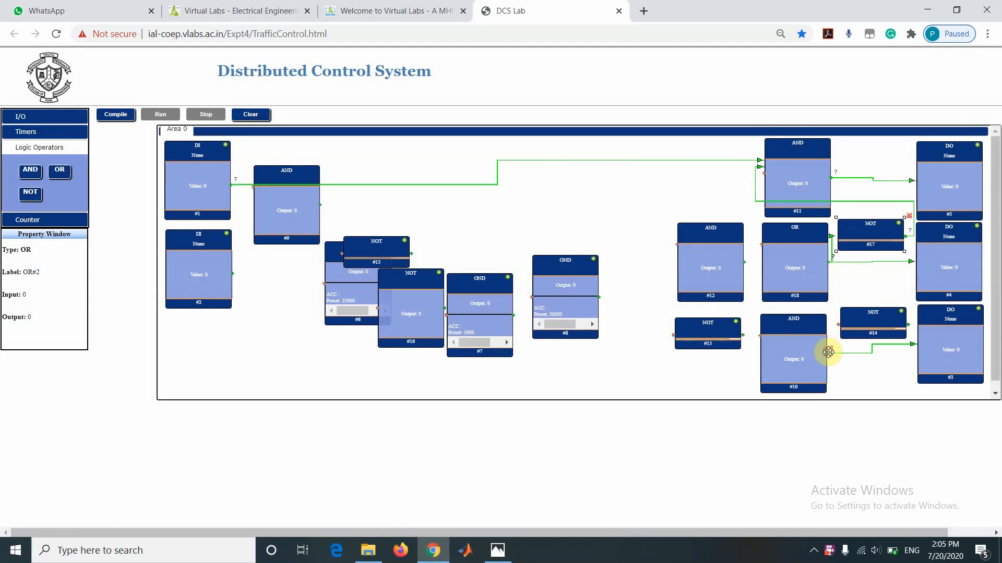
pyautogui.moveTo(828, 352); pyautogui.dragTo(836, 343)
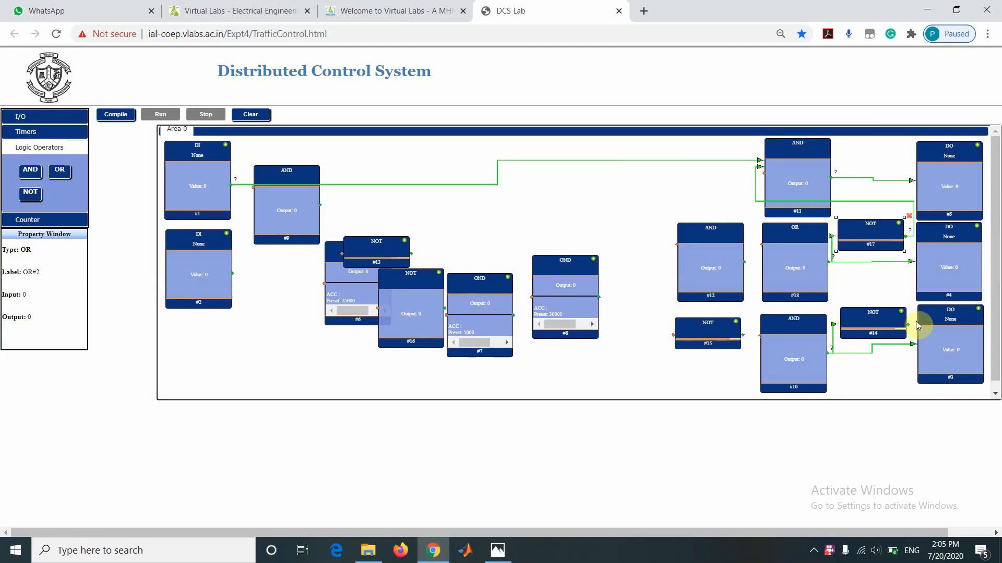
pyautogui.moveTo(908, 324); pyautogui.dragTo(764, 189)
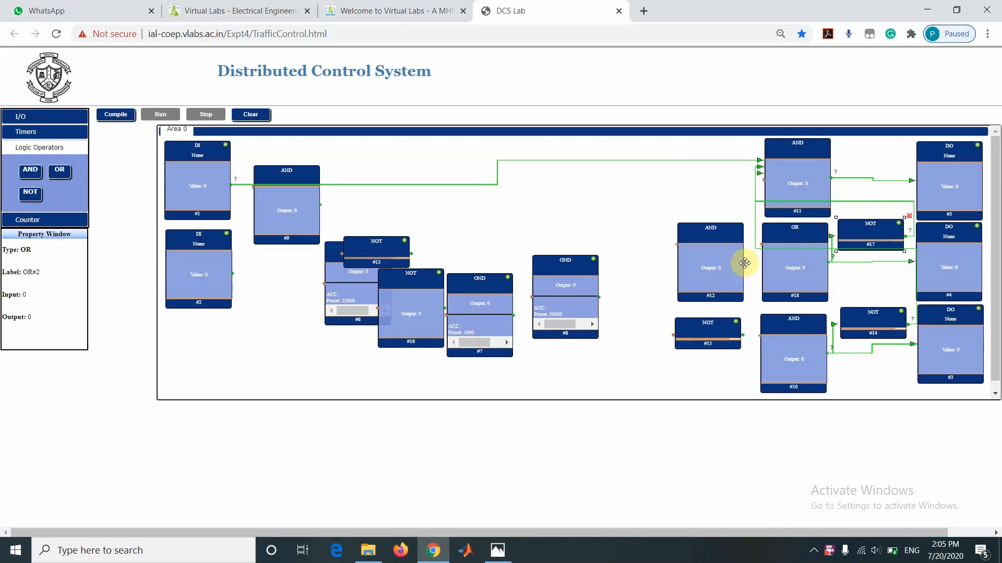
# Connect AND #12 to OR #18, and route OR #18 through NOT #15 into AND #10.
pyautogui.moveTo(744, 263)
pyautogui.mouseDown()
pyautogui.moveTo(765, 254)
pyautogui.moveTo(726, 261)
pyautogui.mouseUp()
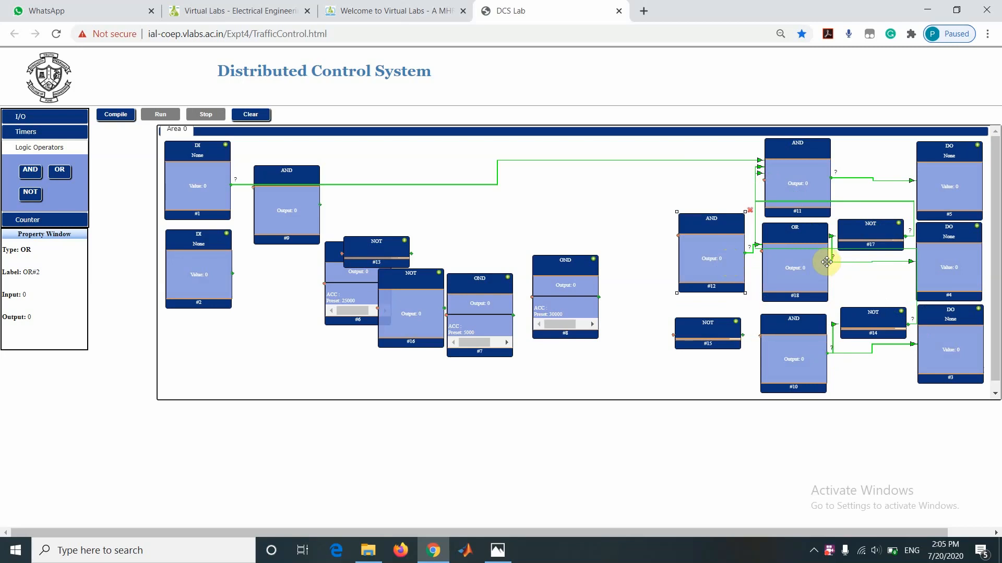
pyautogui.moveTo(827, 262); pyautogui.dragTo(674, 342)
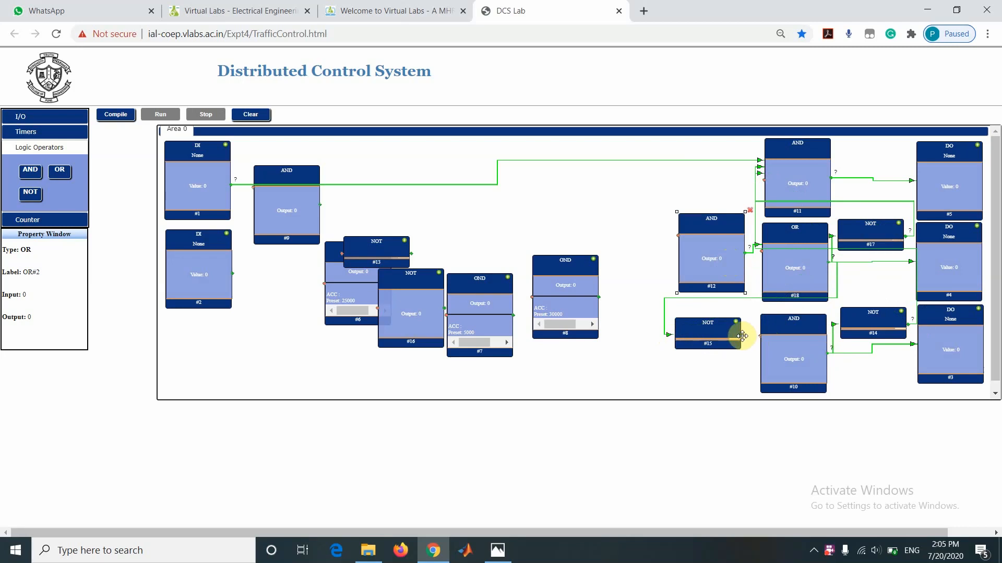
pyautogui.moveTo(742, 336); pyautogui.dragTo(710, 349)
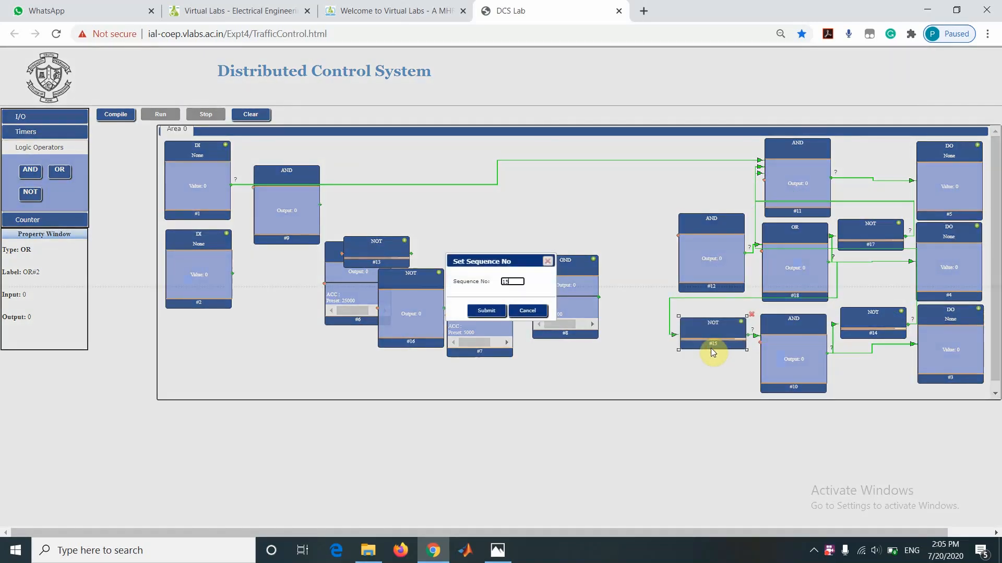
pyautogui.click(541, 263)
pyautogui.click(549, 262)
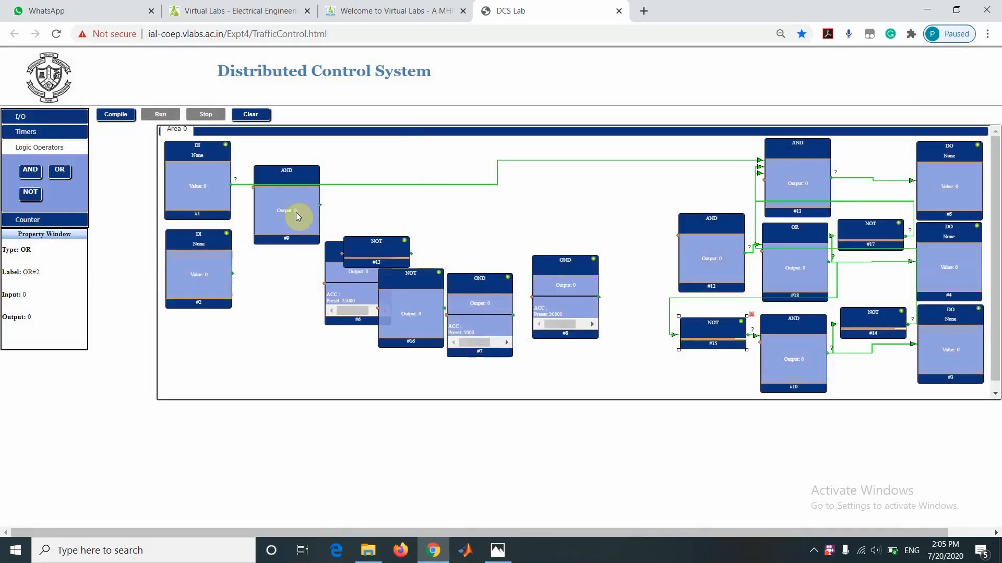
# Lower AND block #9 slightly and connect DI #1 to its input.
pyautogui.click(284, 214)
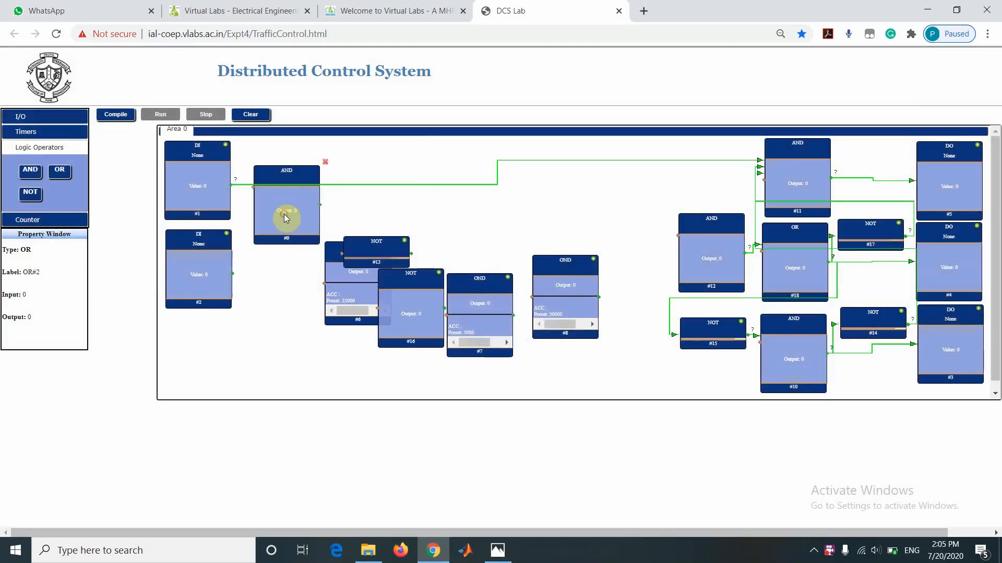
pyautogui.click(233, 186)
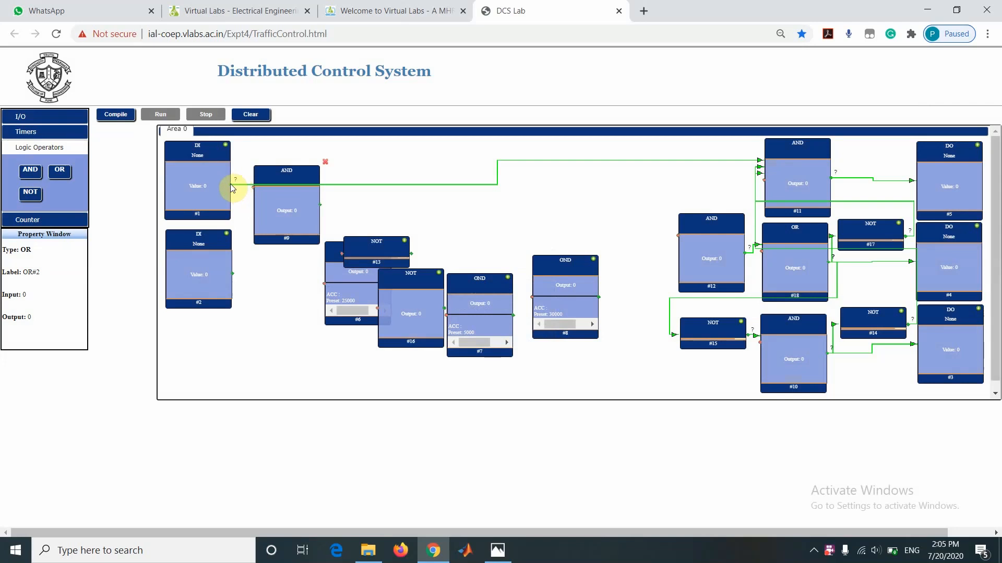
pyautogui.moveTo(231, 184); pyautogui.dragTo(261, 226)
# Move DI #2 lower and NOT #13 below OND timer #8, and collapse NOT #16 and place it above the timers.
pyautogui.click(204, 268)
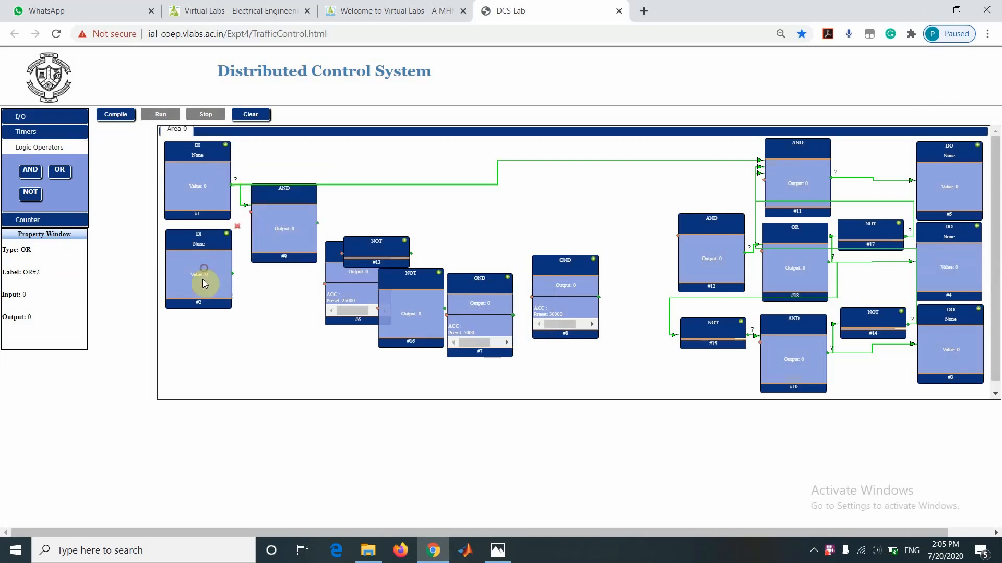
pyautogui.moveTo(202, 280); pyautogui.dragTo(198, 334)
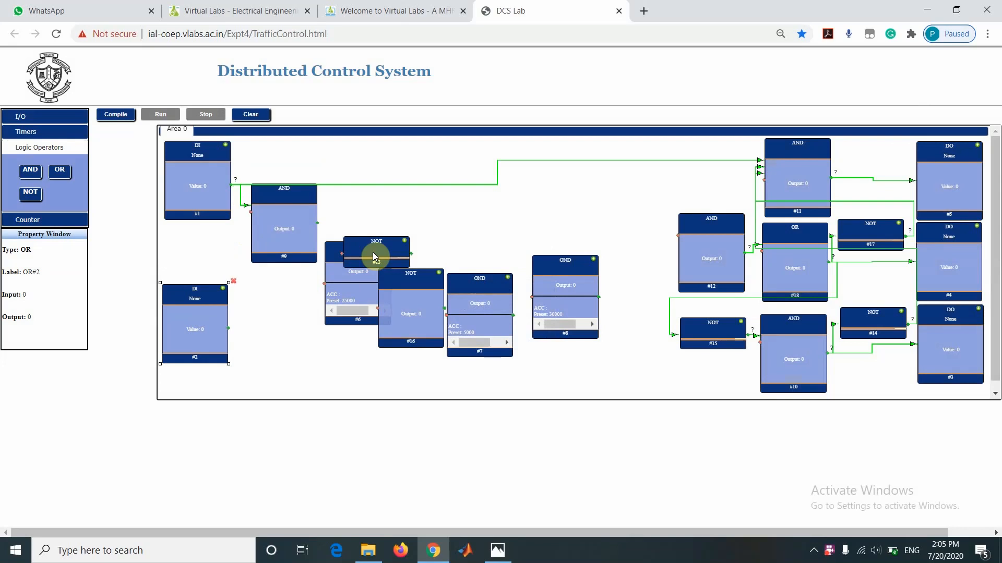
pyautogui.moveTo(374, 256); pyautogui.dragTo(569, 381)
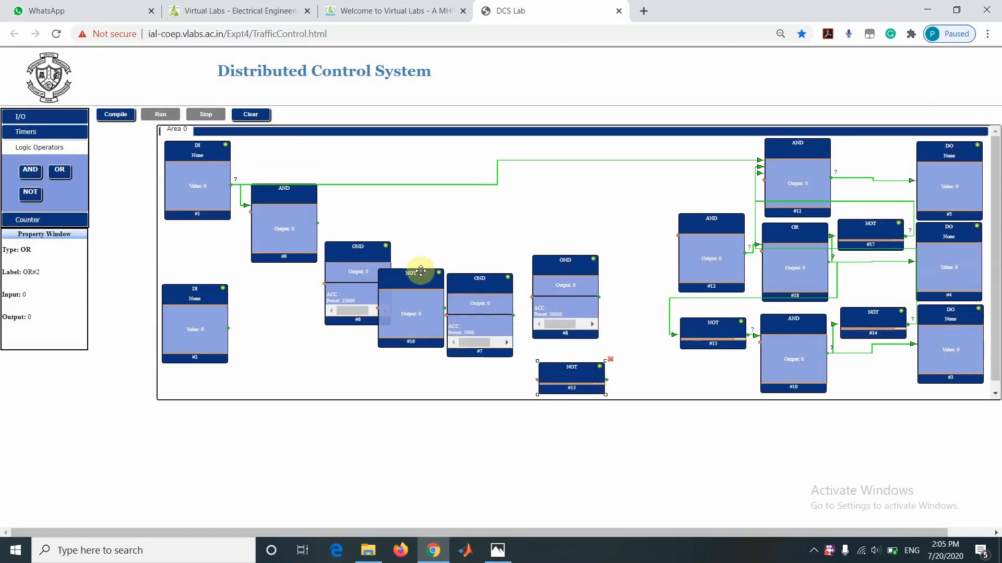
pyautogui.moveTo(438, 275); pyautogui.dragTo(545, 229)
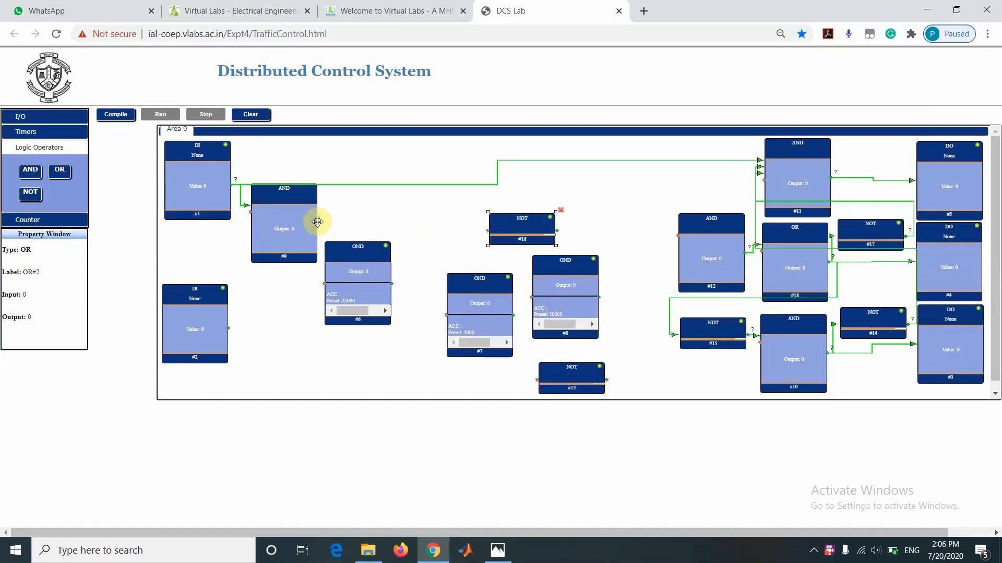
# Chain AND #9 to OND timer #6, timer #6 to timer #7, and timer #7 to timer #8.
pyautogui.moveTo(317, 222); pyautogui.dragTo(322, 284)
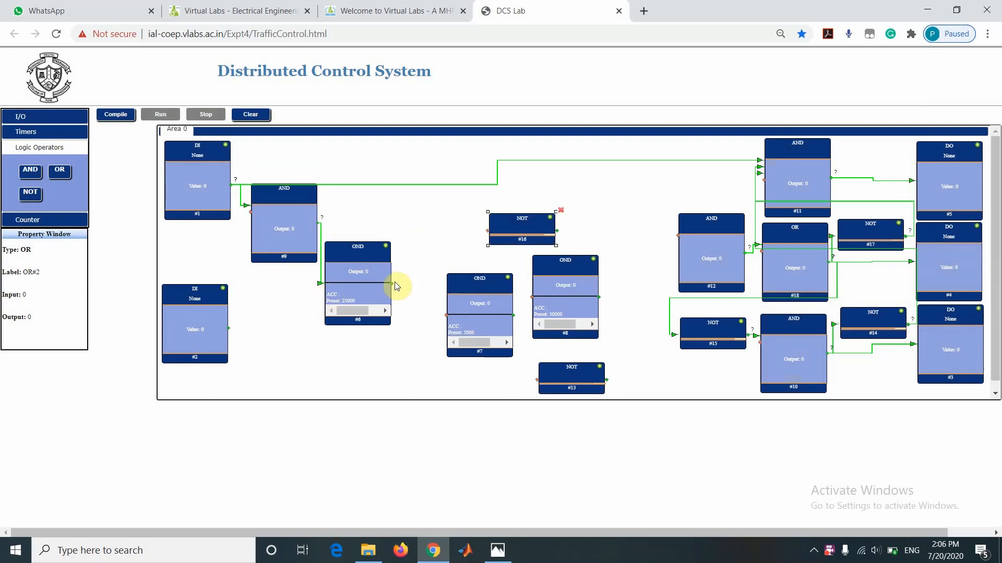
pyautogui.moveTo(392, 284); pyautogui.dragTo(444, 318)
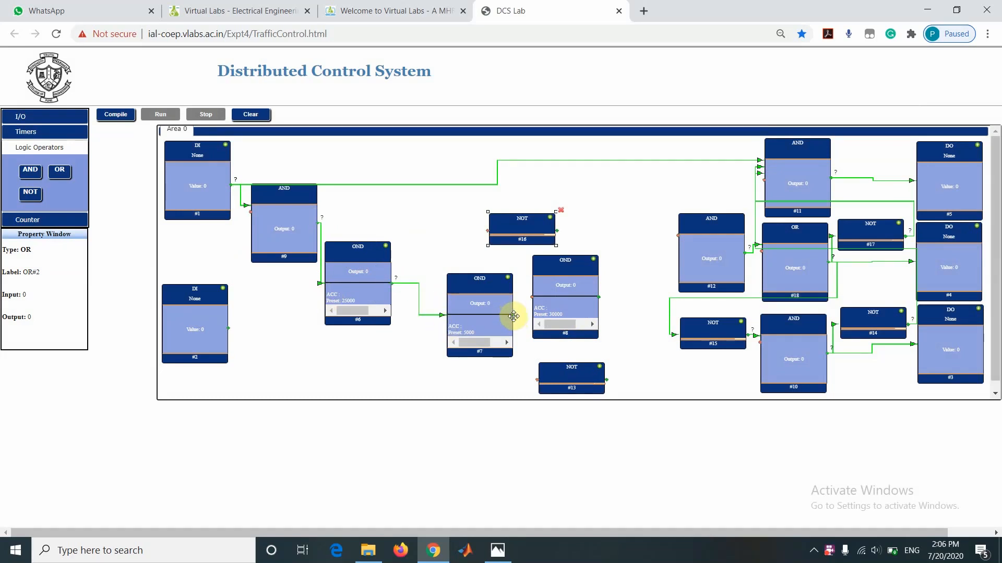
pyautogui.moveTo(514, 316); pyautogui.dragTo(531, 302)
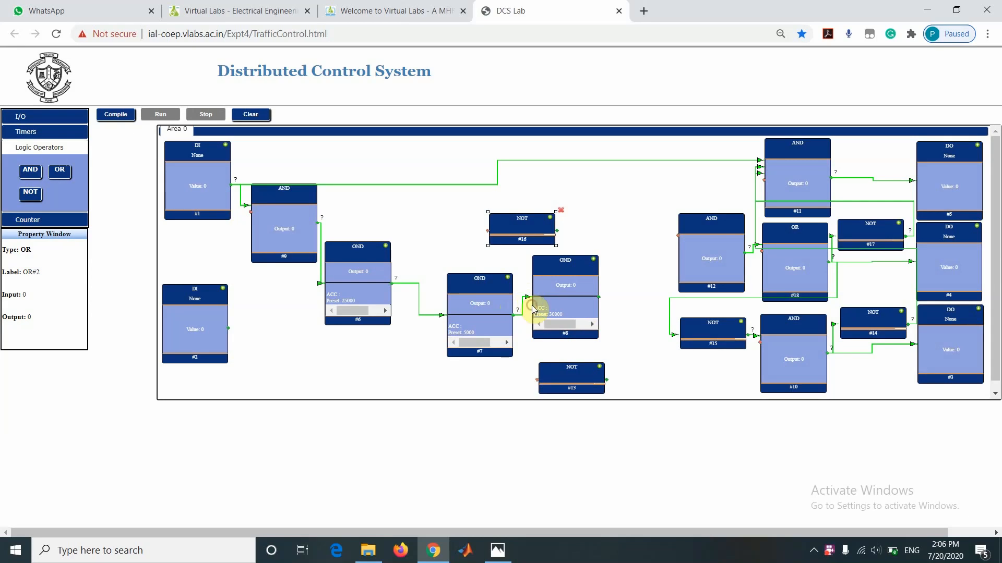
# Arrange OND timers #6, #7 and #8 in a descending staircase, with NOT #16 directly above #8 and NOT #13 just after #8.
pyautogui.moveTo(369, 298); pyautogui.dragTo(364, 248)
pyautogui.moveTo(503, 313); pyautogui.dragTo(476, 318)
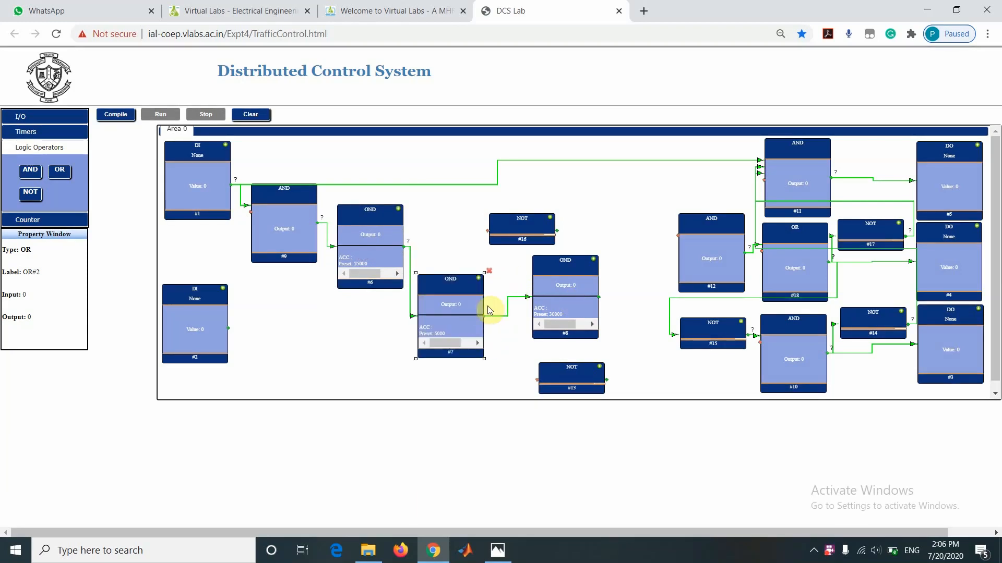
pyautogui.moveTo(543, 226); pyautogui.dragTo(564, 224)
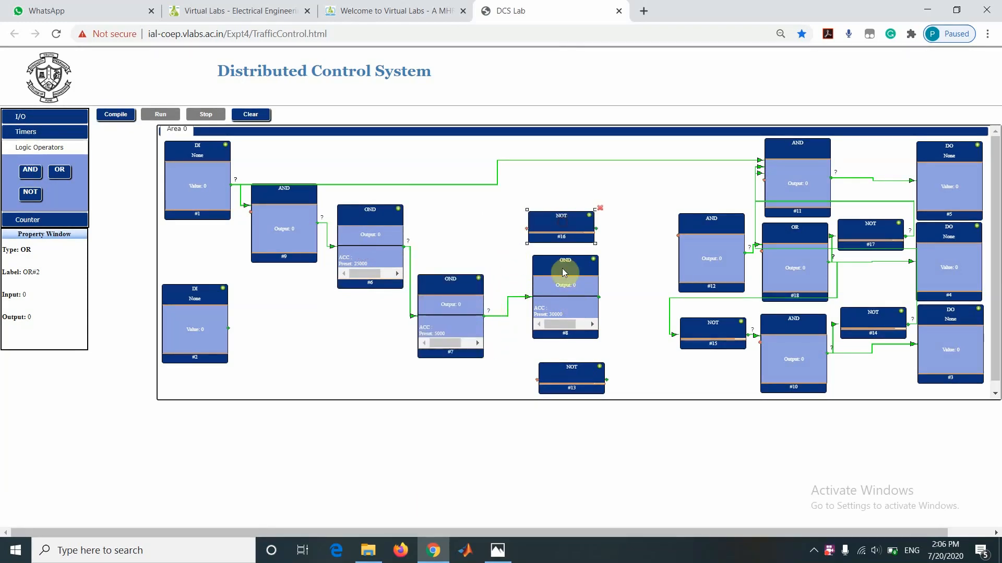
pyautogui.moveTo(584, 385); pyautogui.dragTo(649, 370)
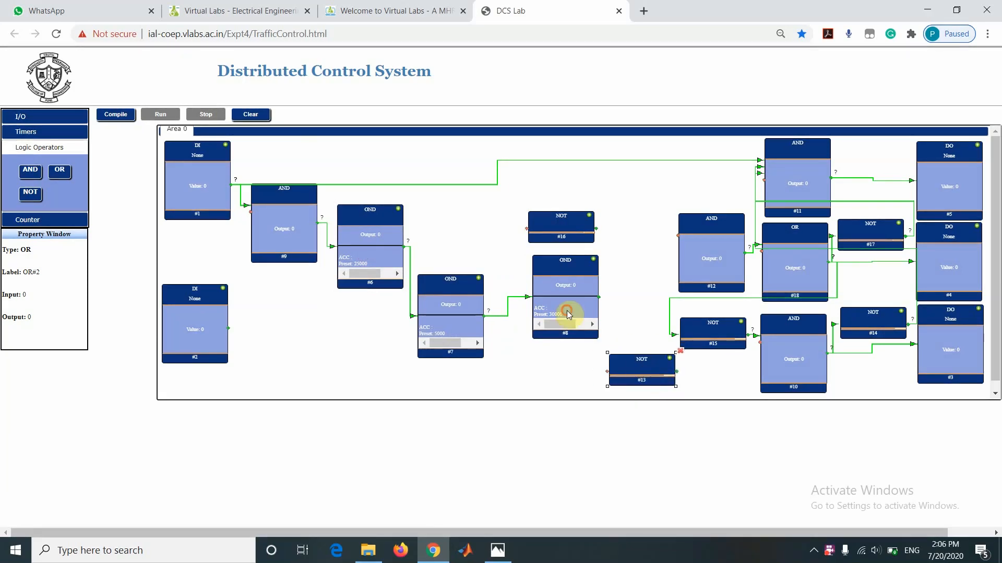
pyautogui.moveTo(571, 313); pyautogui.dragTo(565, 366)
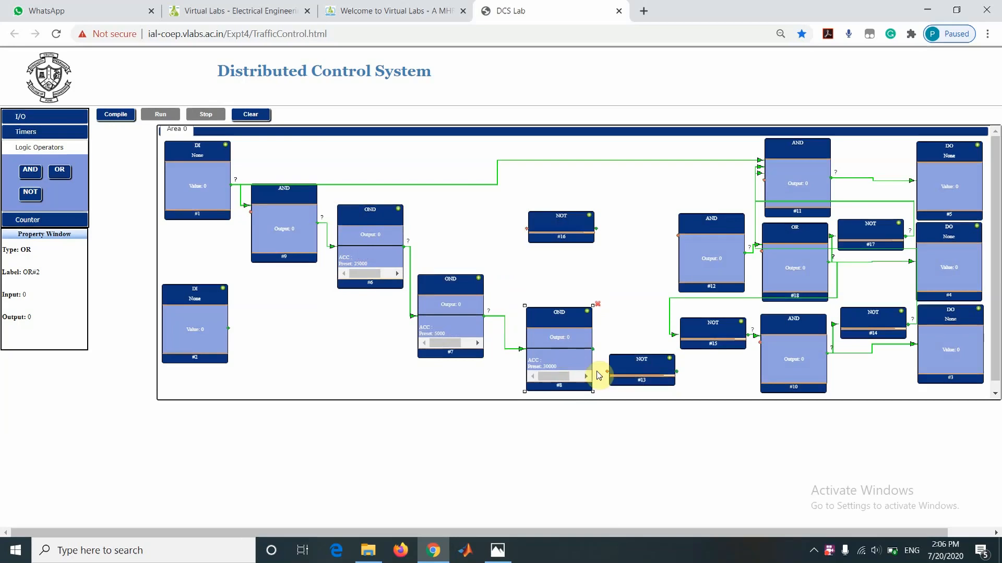
pyautogui.moveTo(577, 369); pyautogui.dragTo(575, 369)
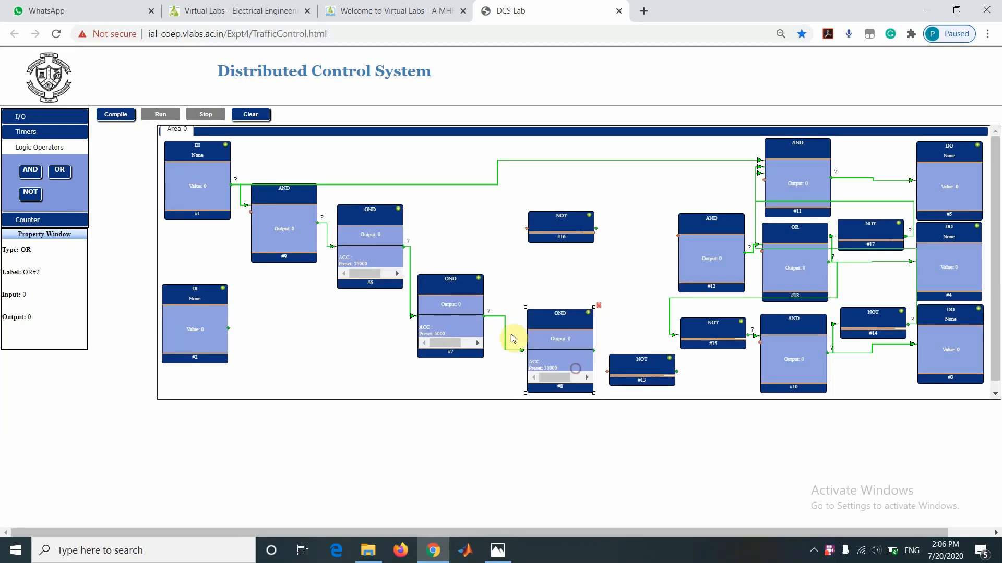
pyautogui.moveTo(433, 305); pyautogui.dragTo(440, 286)
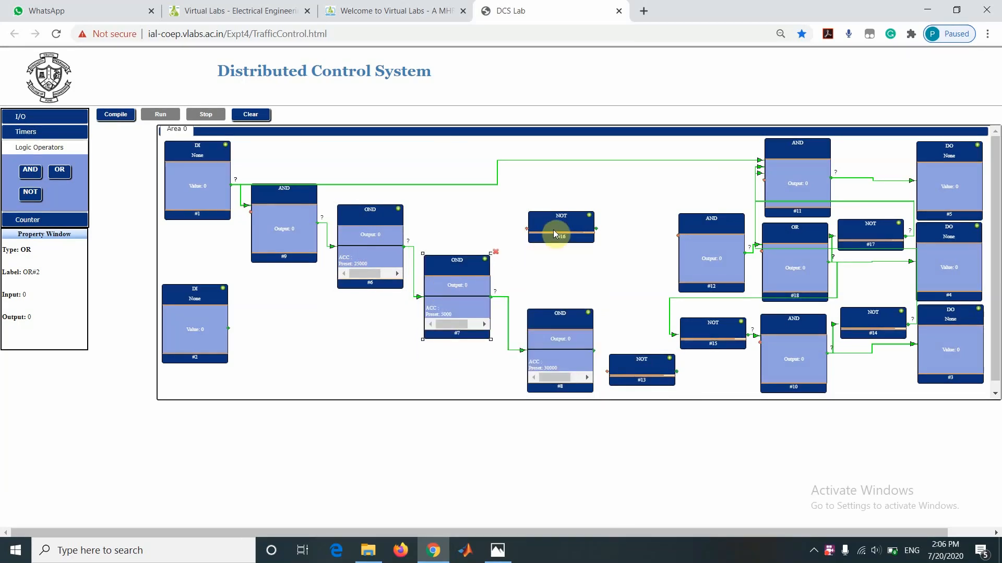
pyautogui.moveTo(555, 248); pyautogui.dragTo(554, 295)
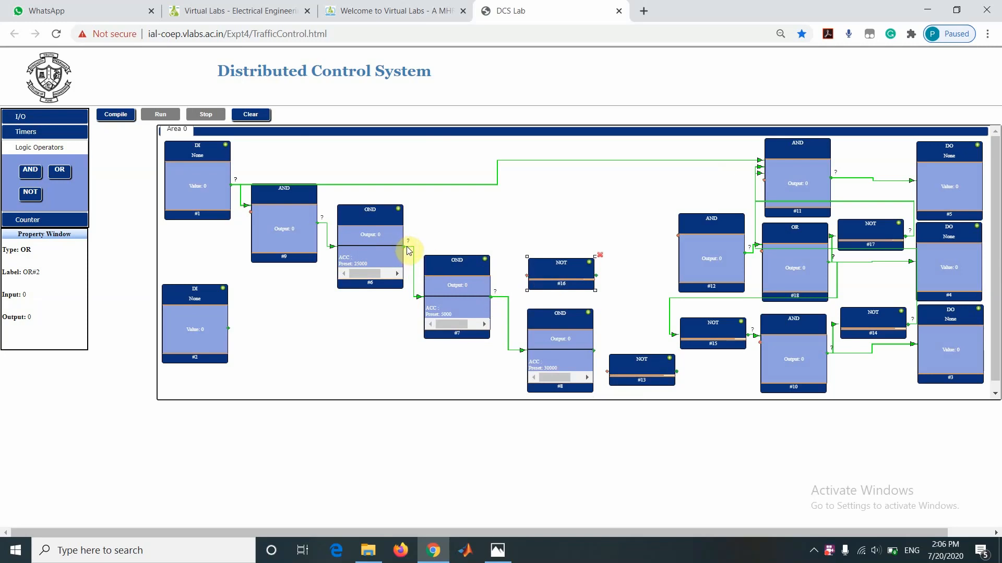
# Feed AND #12 from OND timer #6 directly and from OND timer #7 through NOT #16.
pyautogui.moveTo(403, 246)
pyautogui.mouseDown()
pyautogui.moveTo(662, 233)
pyautogui.moveTo(683, 246)
pyautogui.mouseUp()
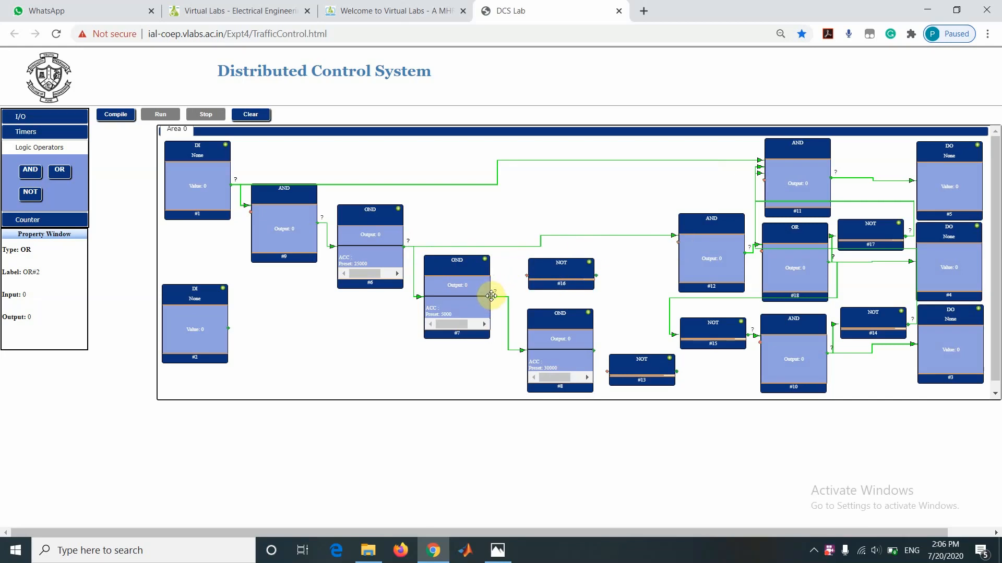
pyautogui.moveTo(490, 295); pyautogui.dragTo(528, 276)
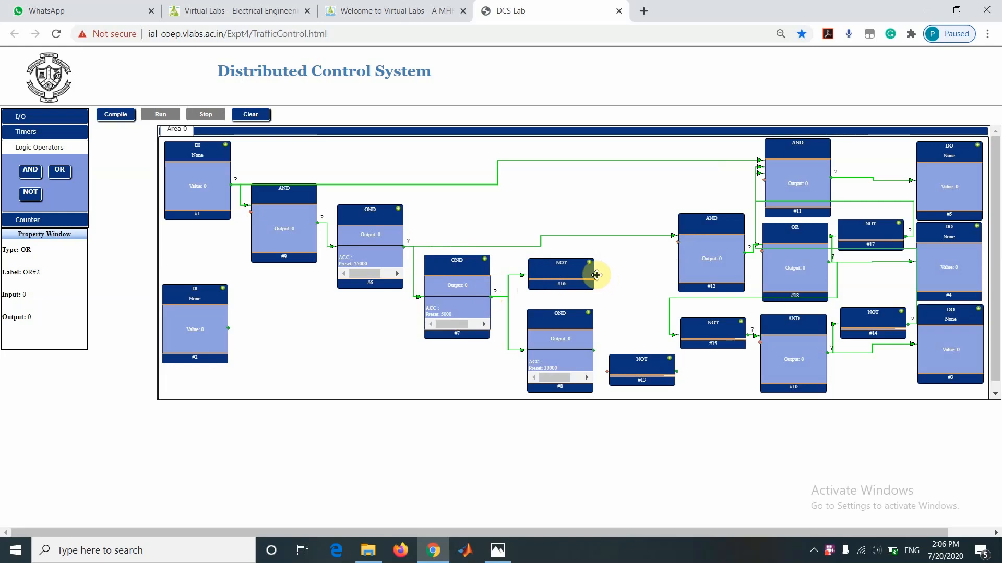
pyautogui.moveTo(594, 273); pyautogui.dragTo(674, 256)
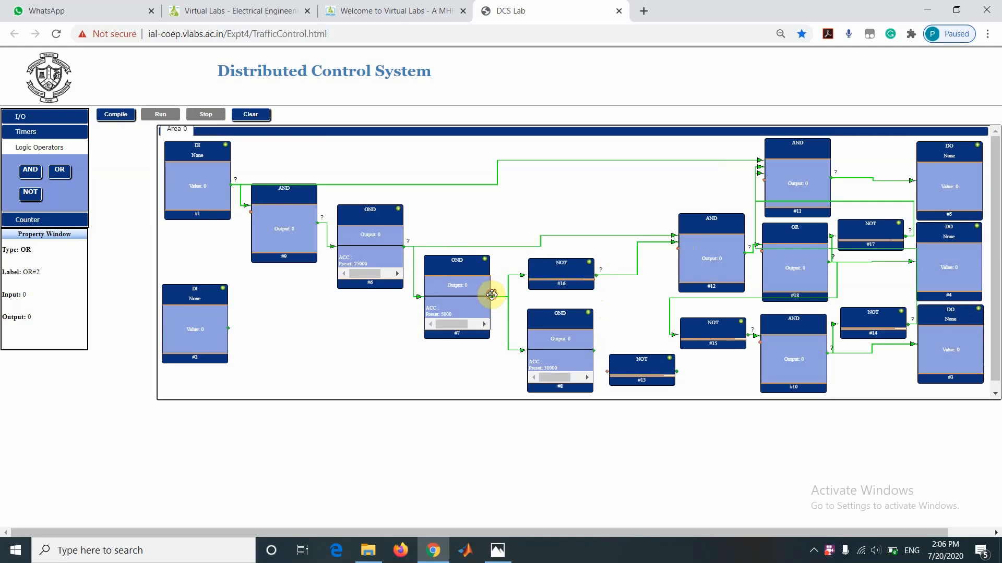
# Connect OND timer #7 to AND #10 and OND timer #8 to NOT #13.
pyautogui.moveTo(491, 297); pyautogui.dragTo(764, 353)
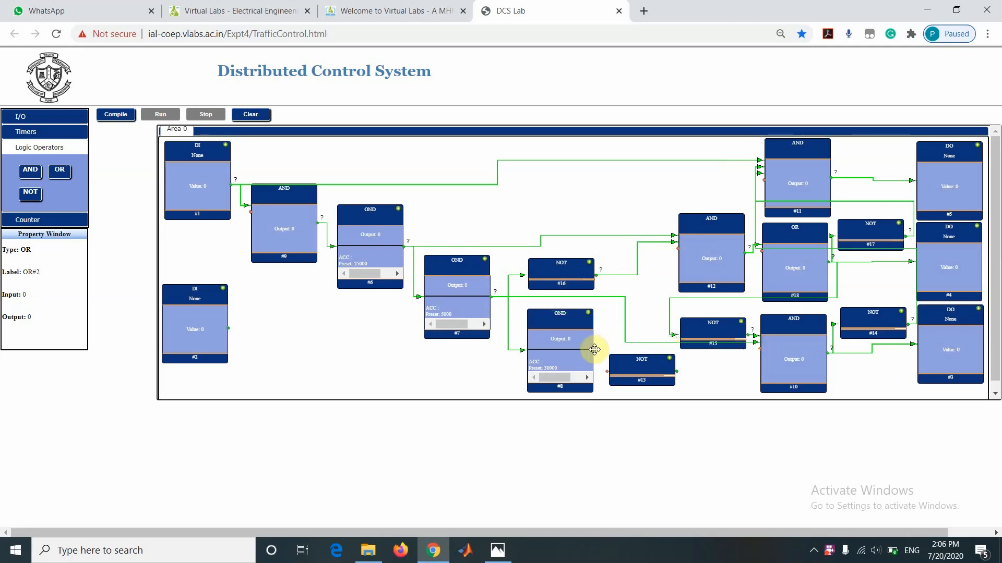
pyautogui.moveTo(595, 349); pyautogui.dragTo(605, 371)
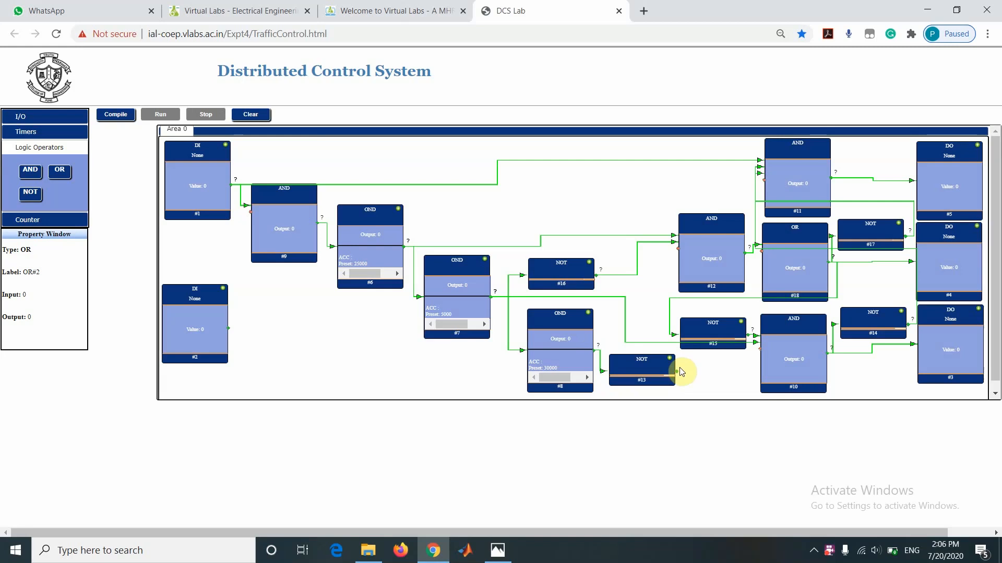
# Connect NOT #13 to AND #10 and AND #9, and wire input DI #2 to OR #18.
pyautogui.moveTo(677, 371); pyautogui.dragTo(763, 360)
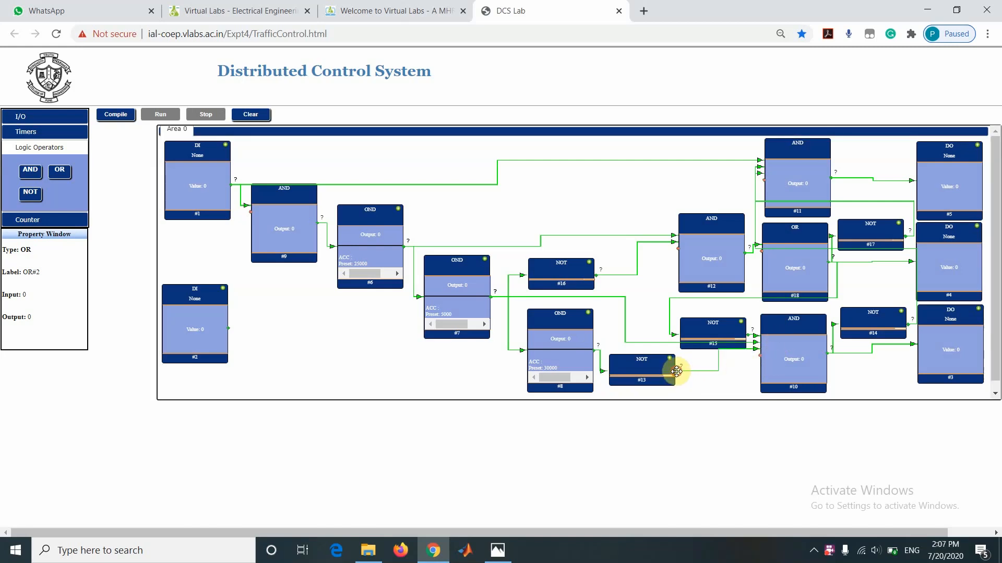
pyautogui.moveTo(673, 366); pyautogui.dragTo(250, 223)
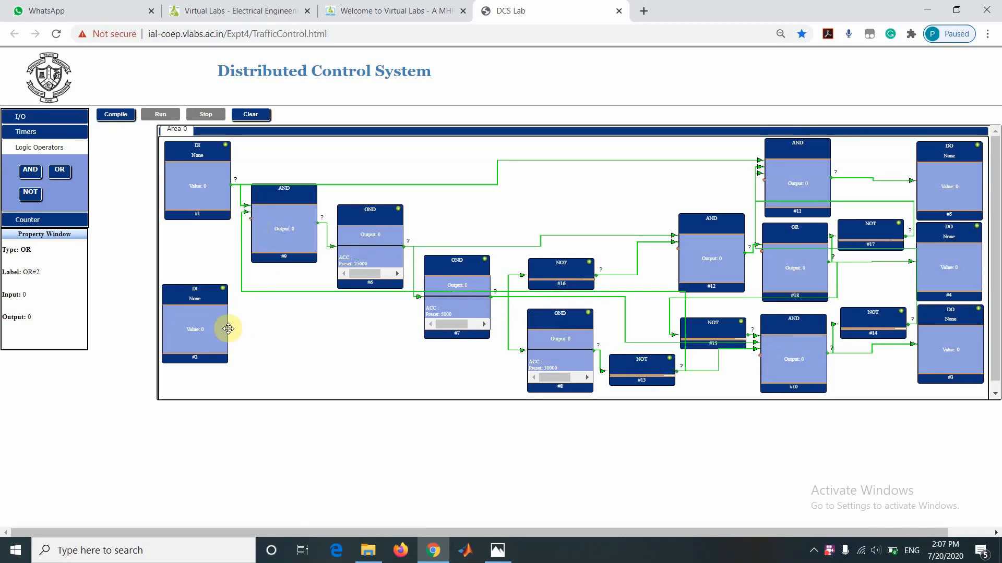
pyautogui.moveTo(228, 328); pyautogui.dragTo(762, 263)
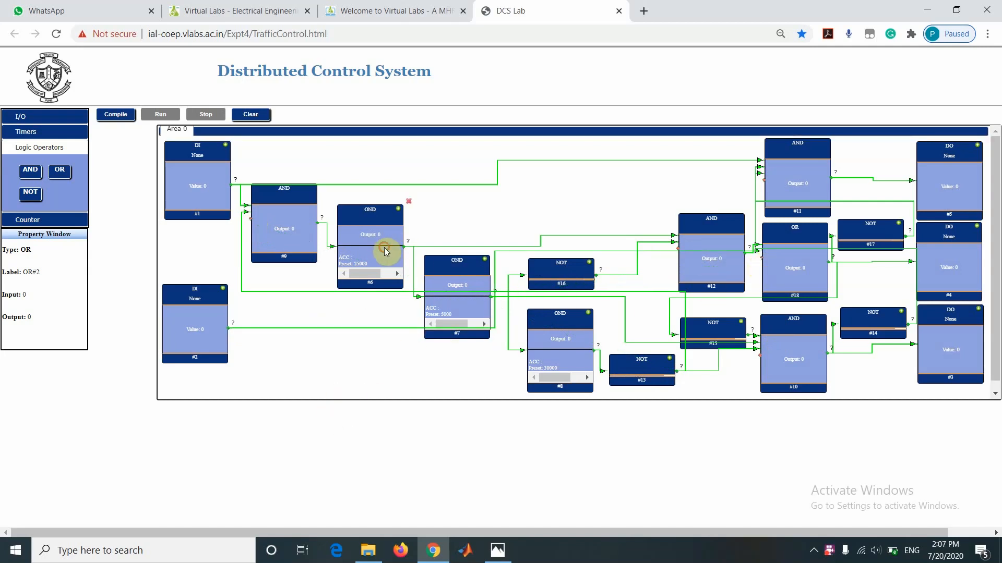
# Nudge OND timers #6 and #7 and the NOT blocks #16 and #15 slightly to separate the blocks from the wires.
pyautogui.moveTo(385, 250); pyautogui.dragTo(388, 245)
pyautogui.moveTo(456, 287)
pyautogui.mouseDown()
pyautogui.moveTo(464, 236)
pyautogui.moveTo(447, 299)
pyautogui.moveTo(446, 290)
pyautogui.mouseUp()
pyautogui.moveTo(548, 282)
pyautogui.mouseDown()
pyautogui.moveTo(558, 272)
pyautogui.moveTo(553, 279)
pyautogui.mouseUp()
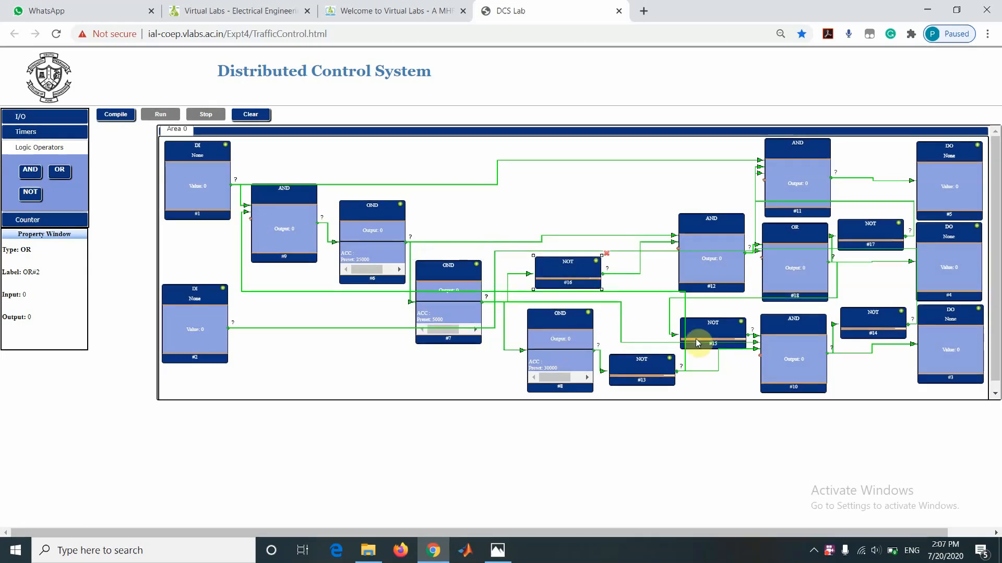
pyautogui.moveTo(705, 338); pyautogui.dragTo(706, 324)
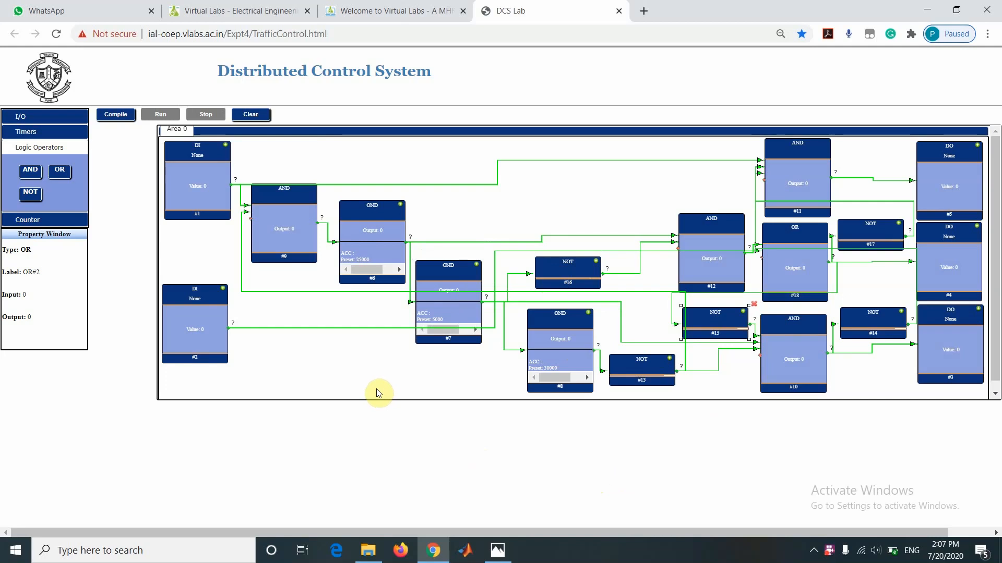
# Compile and run the traffic light logic, and set input DI #1 to 1.
pyautogui.click(122, 115)
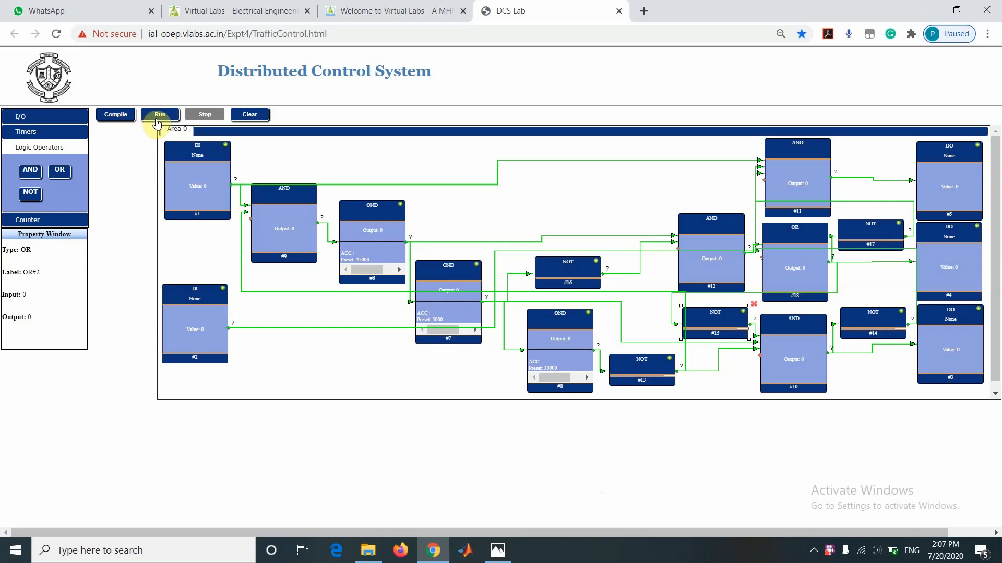
pyautogui.click(156, 120)
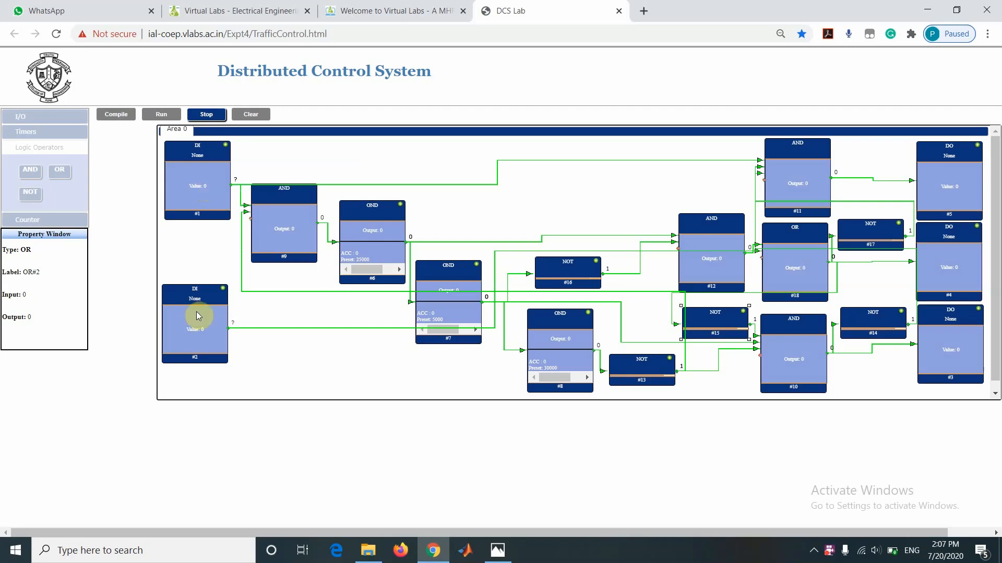
pyautogui.click(203, 182)
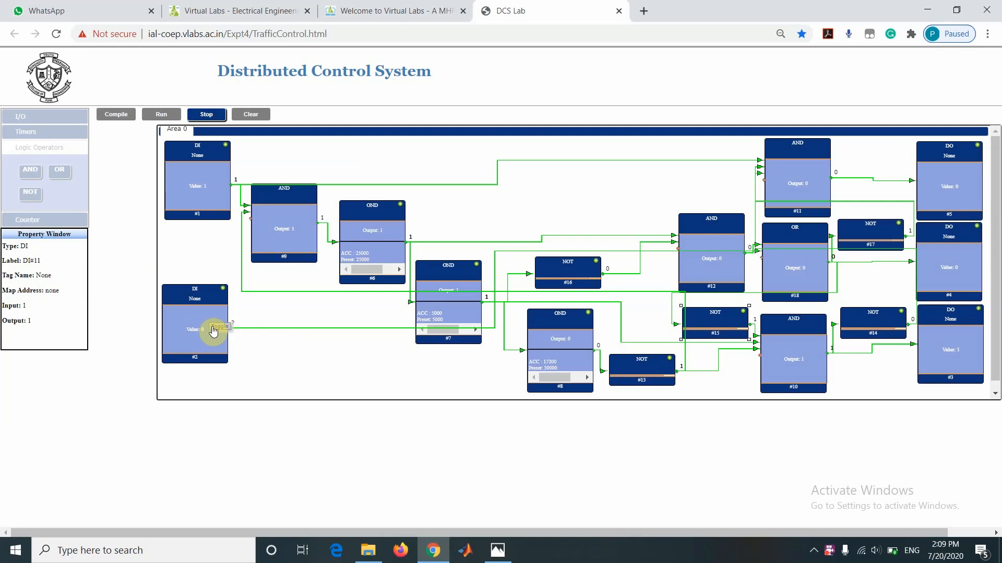
# Test the VIP arrival input DI #2 by switching it on, off and on again during the run, checking outputs DO #5 and DO #4.
pyautogui.click(213, 331)
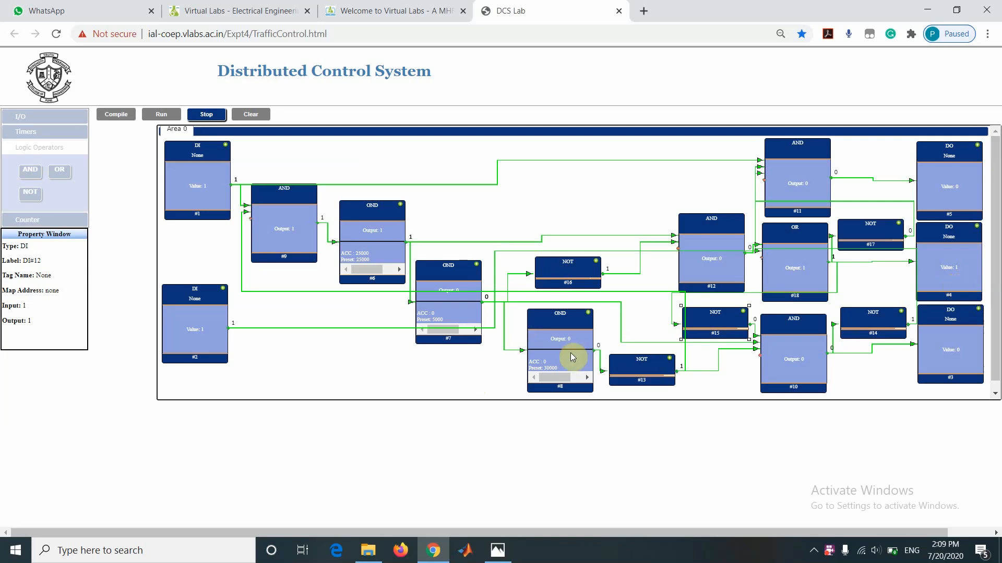
pyautogui.click(212, 328)
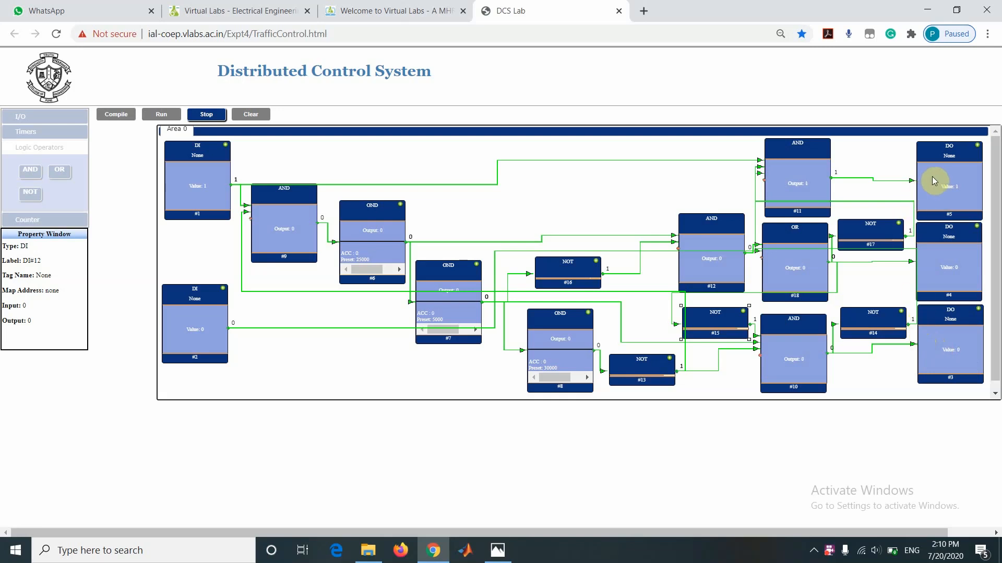
pyautogui.moveTo(931, 177)
pyautogui.moveTo(965, 283)
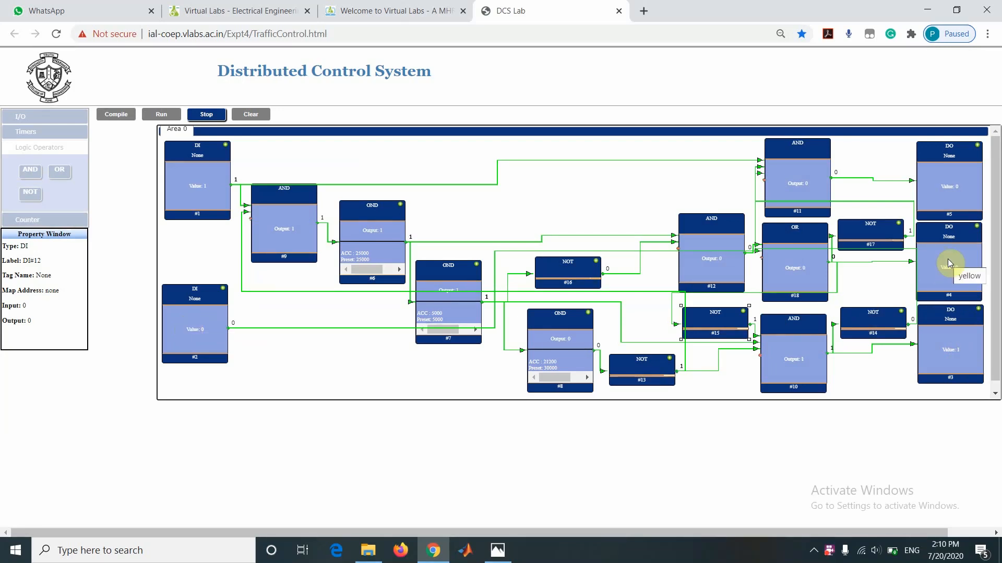
pyautogui.click(179, 324)
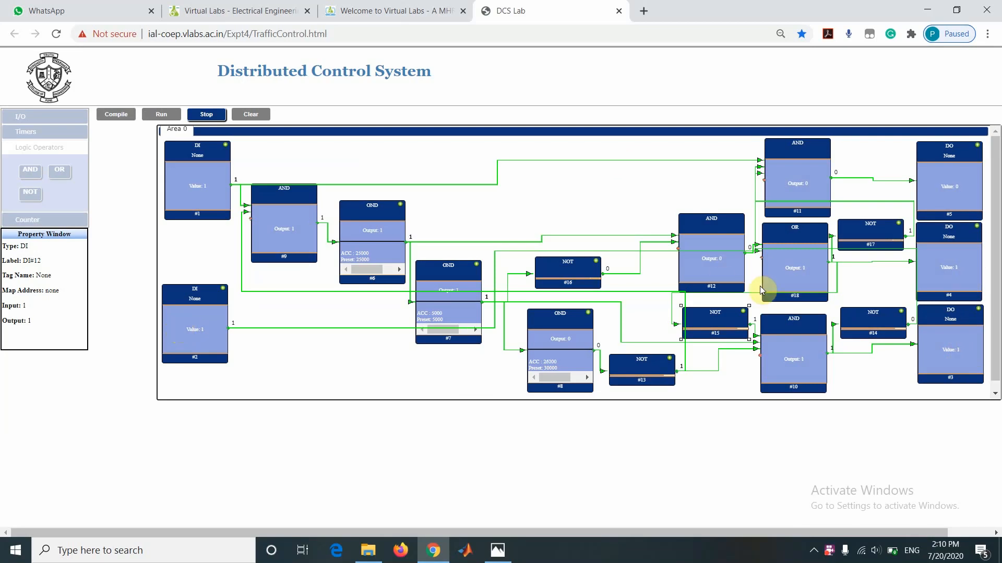